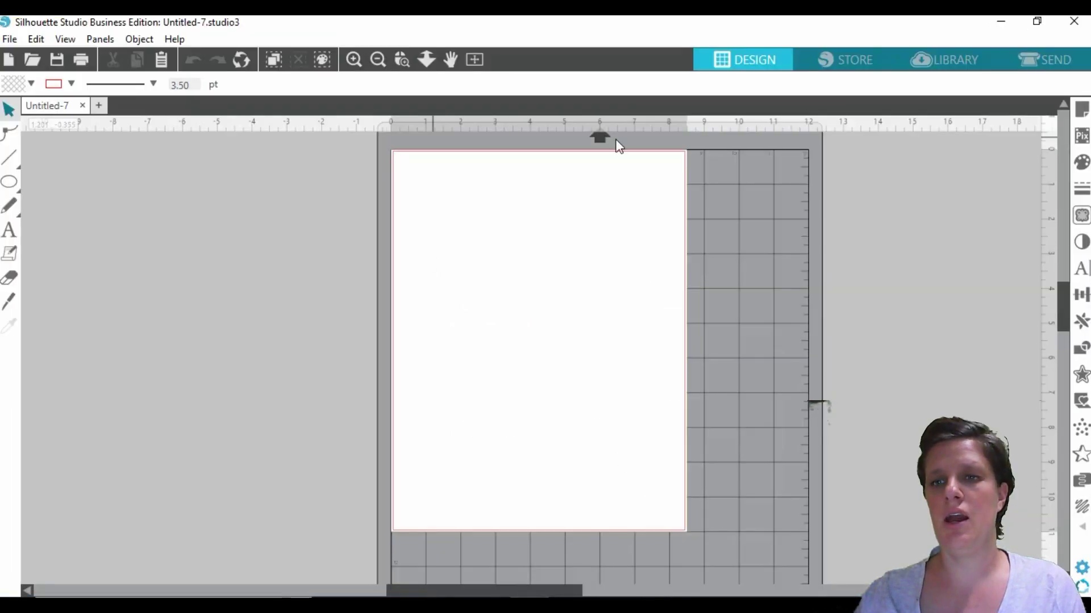
Open the TEMPLATES subfolder of TEMPLATES SHAPES in the library
left_click(946, 61)
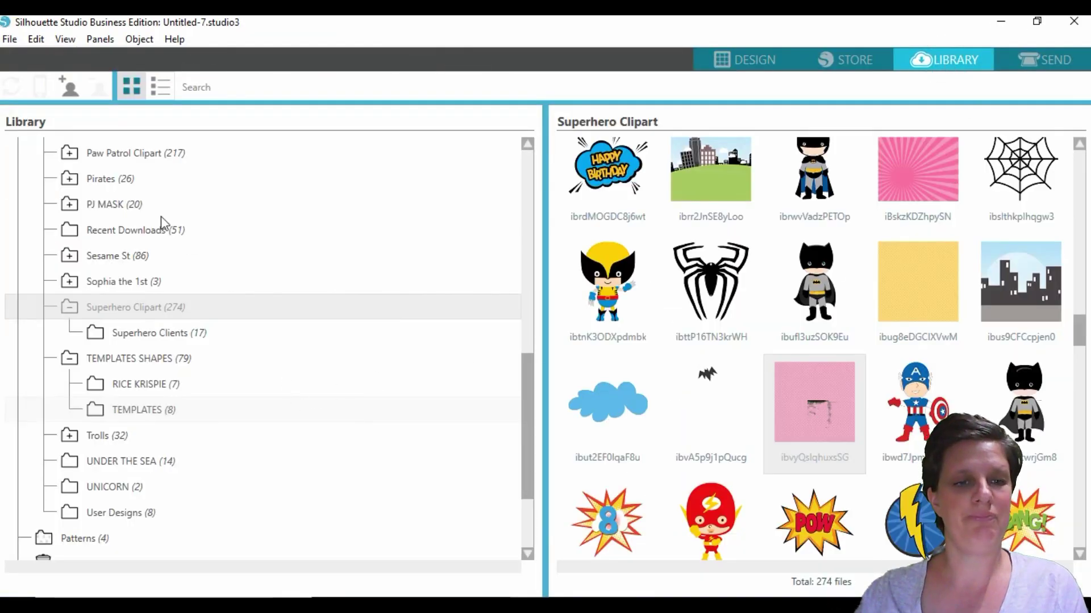
scroll(183, 377, "down", 3)
scroll(143, 251, "up", 1)
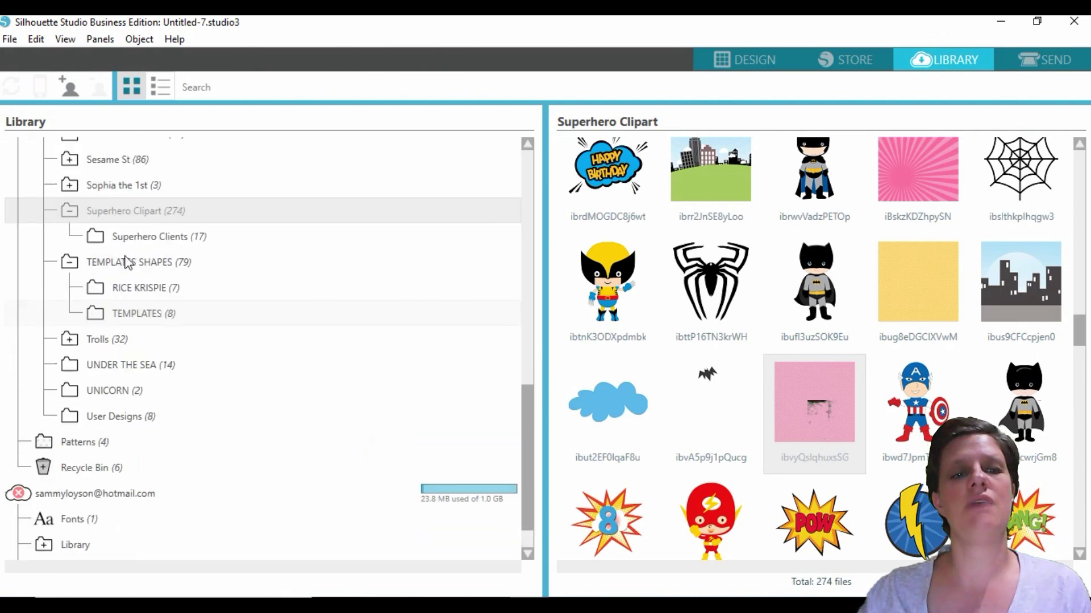
left_click(144, 313)
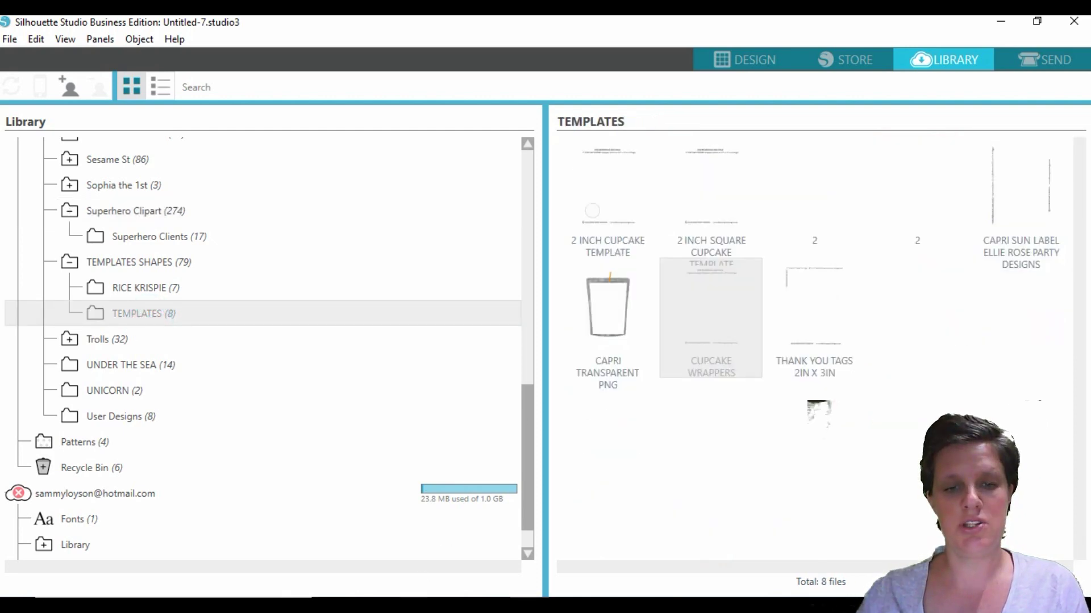
Switch to the MY TEMPLATES folder in File Explorer and add POPCORN BOX TEMPLATE to the library's TEMPLATES folder
left_click(213, 520)
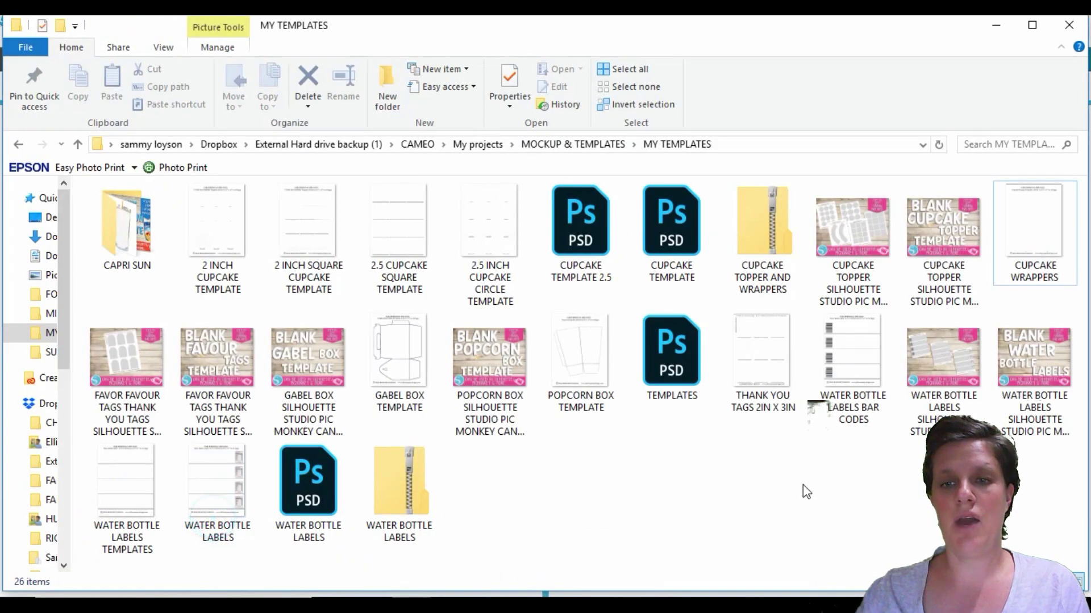
left_click(580, 368)
left_click_drag(584, 375, 763, 500)
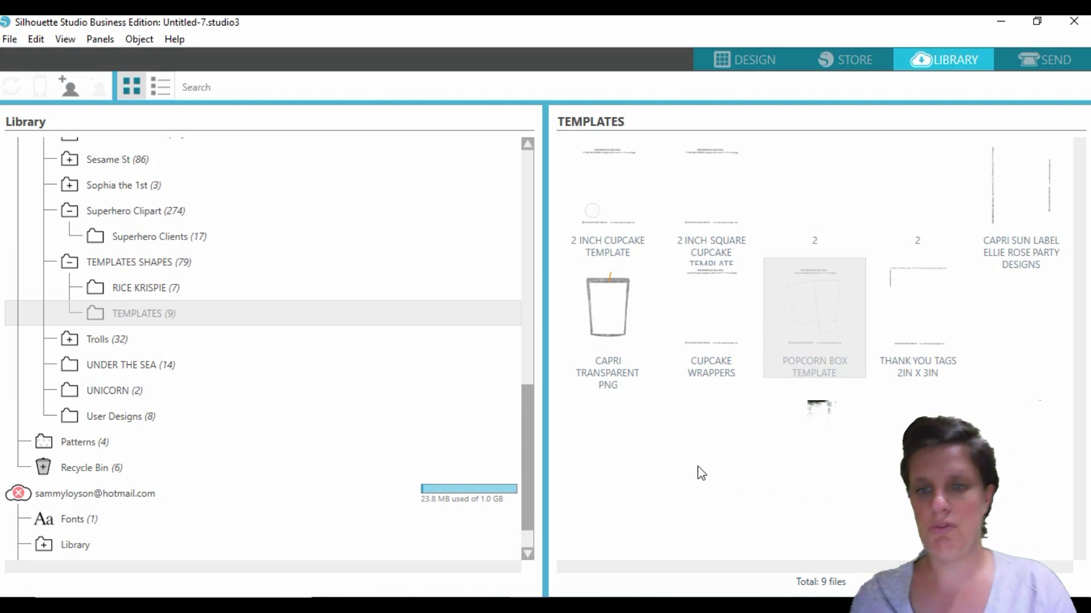
left_click(779, 446)
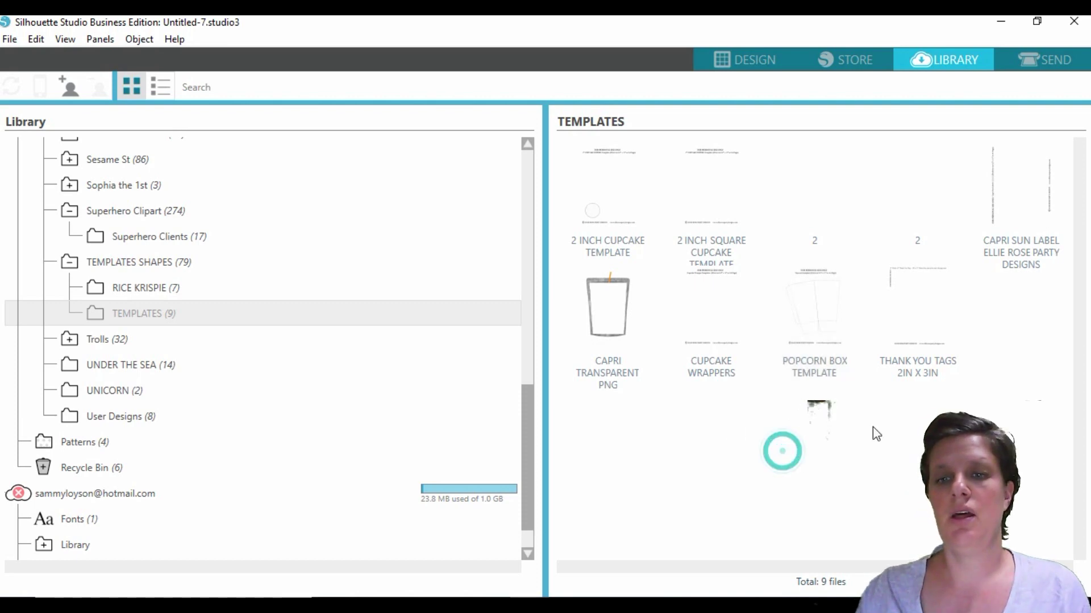
Open POPCORN BOX TEMPLATE from the library as its own design file
left_click(818, 338)
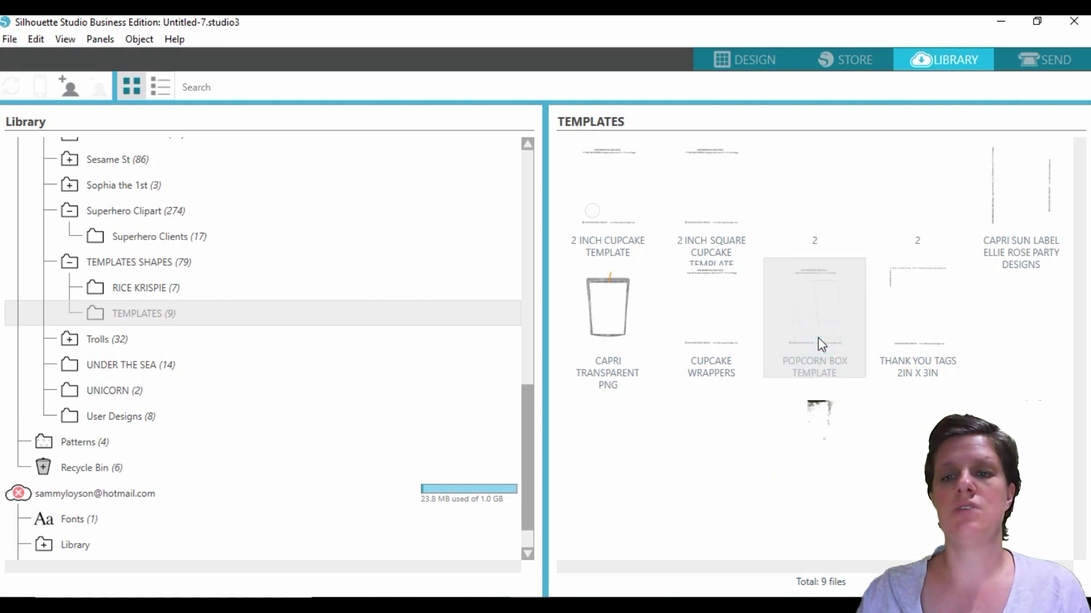
right_click(817, 339)
left_click(837, 346)
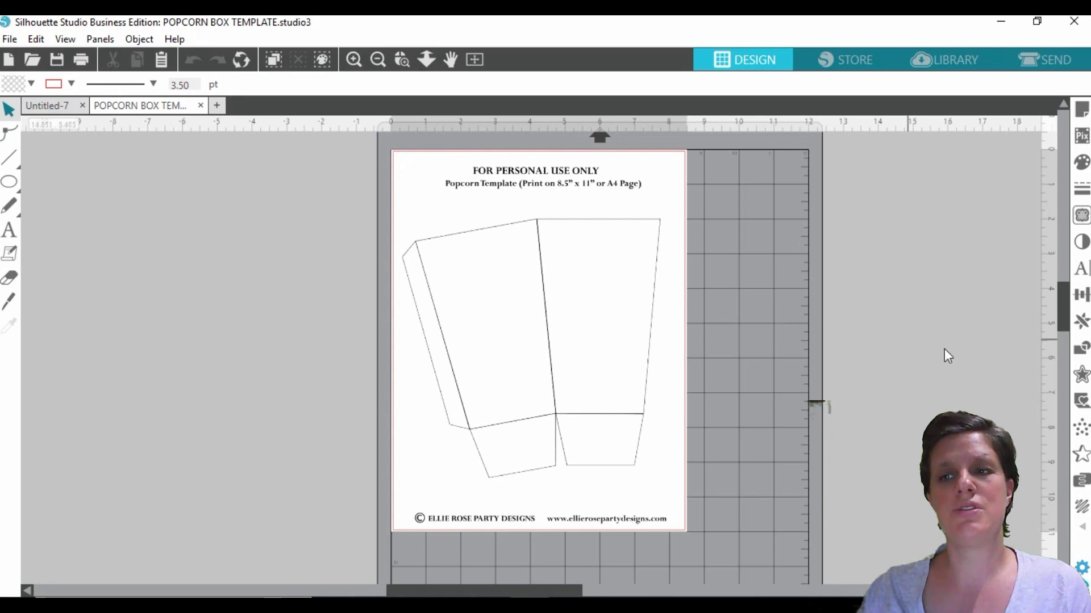
Check the page size, orientation and cutting mat in the page setup of the template file
left_click(1081, 109)
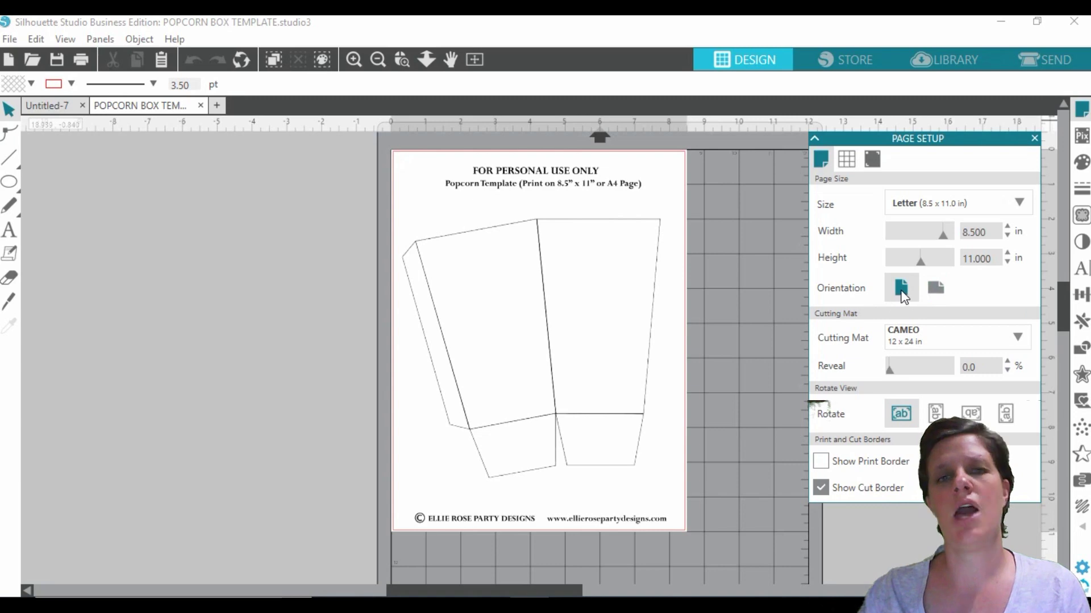
left_click(1034, 138)
left_click(872, 227)
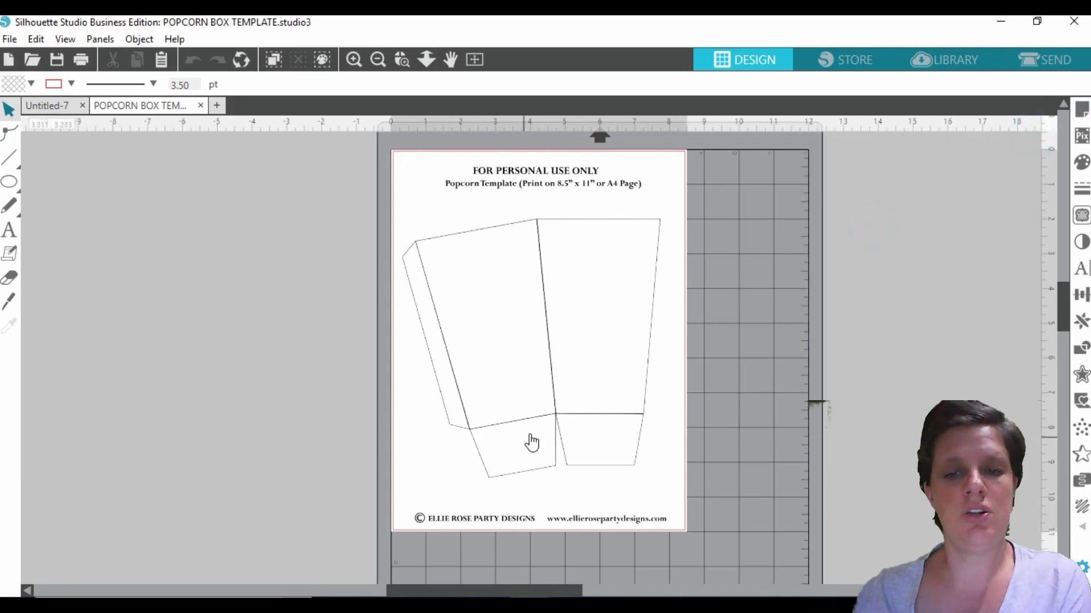
Move the popcorn template off the page to its left and draw a rectangle about 8.22 by 10.92 in over the empty page
left_click_drag(647, 488, 331, 479)
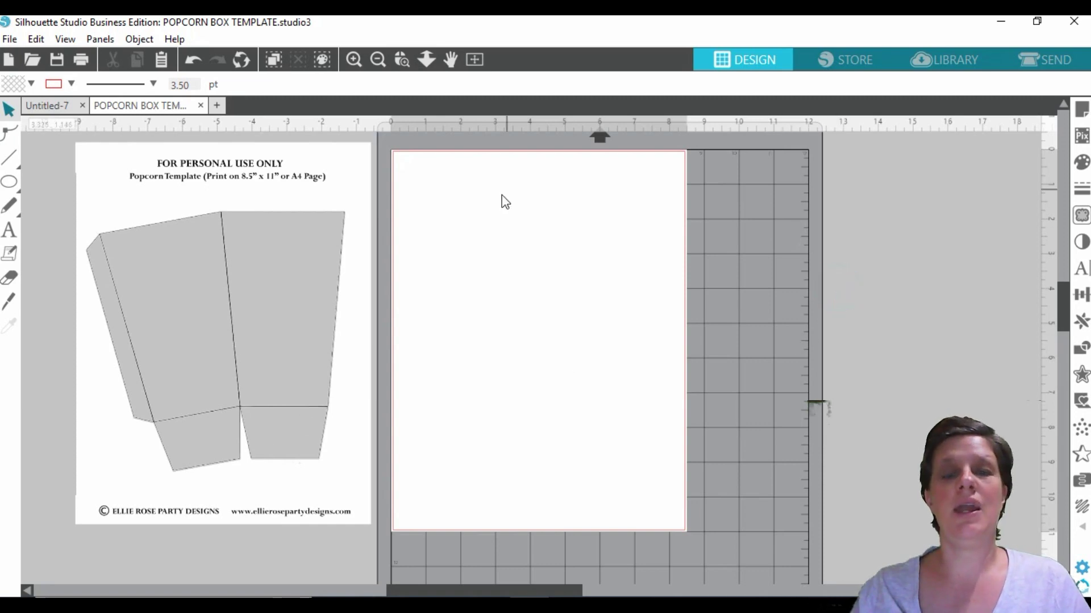
left_click(9, 182)
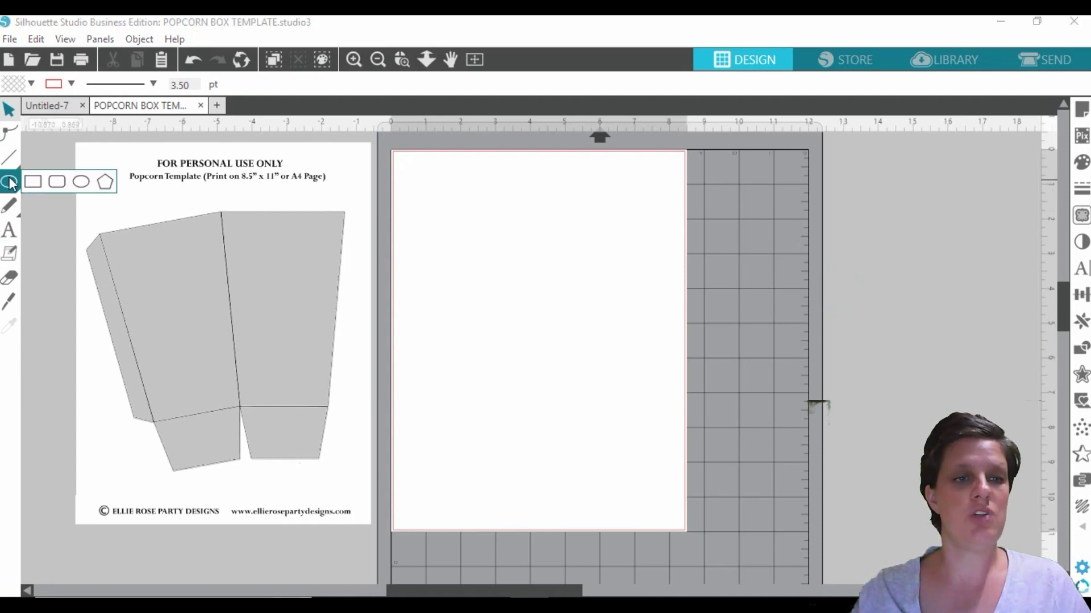
left_click(33, 180)
left_click_drag(396, 152, 686, 531)
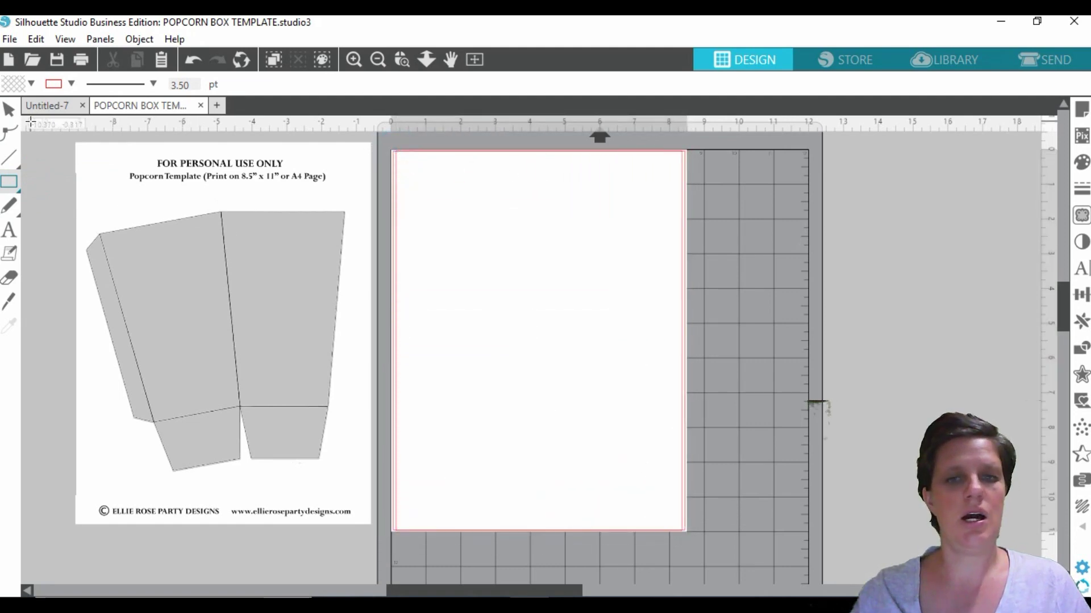
left_click(9, 109)
left_click(638, 152)
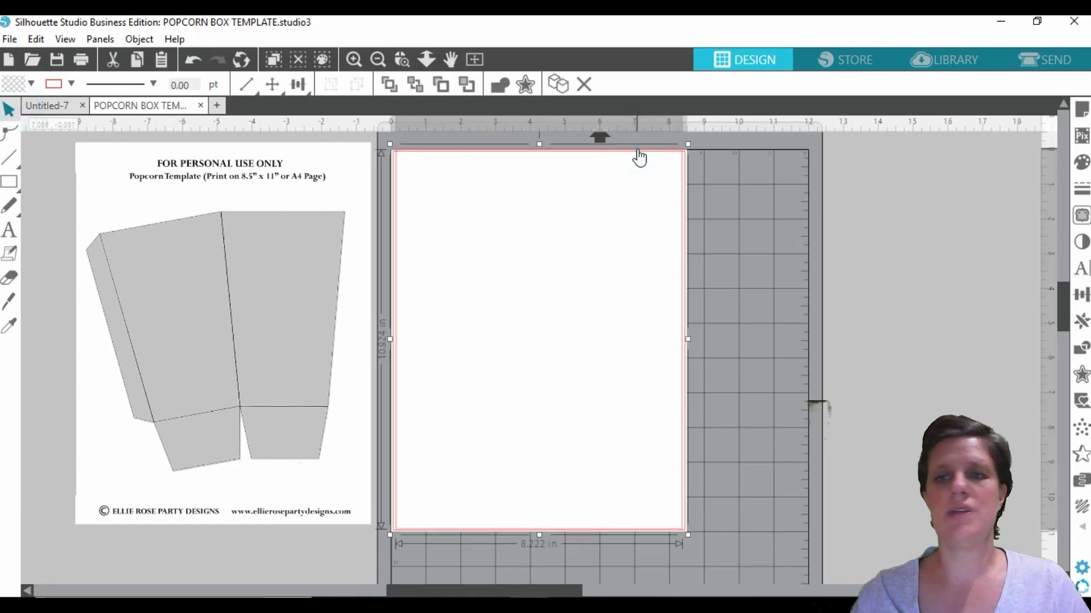
Open the pink sunburst iBskzKDZhpySN from the library's Superhero Clipart folder and fill the page-sized rectangle with it
left_click(926, 60)
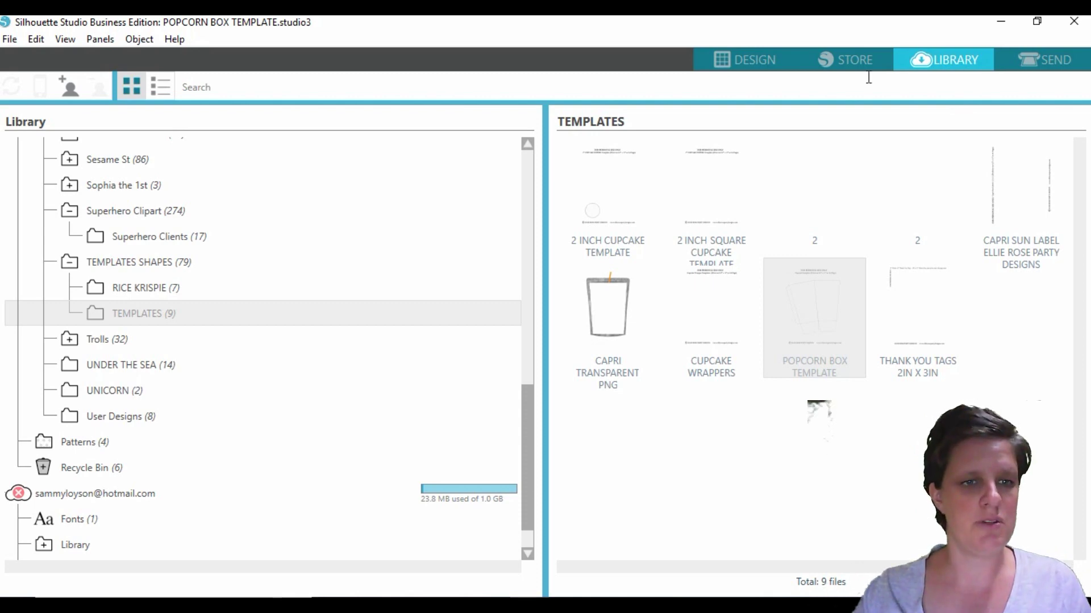
left_click(119, 207)
scroll(868, 364, "down", 15)
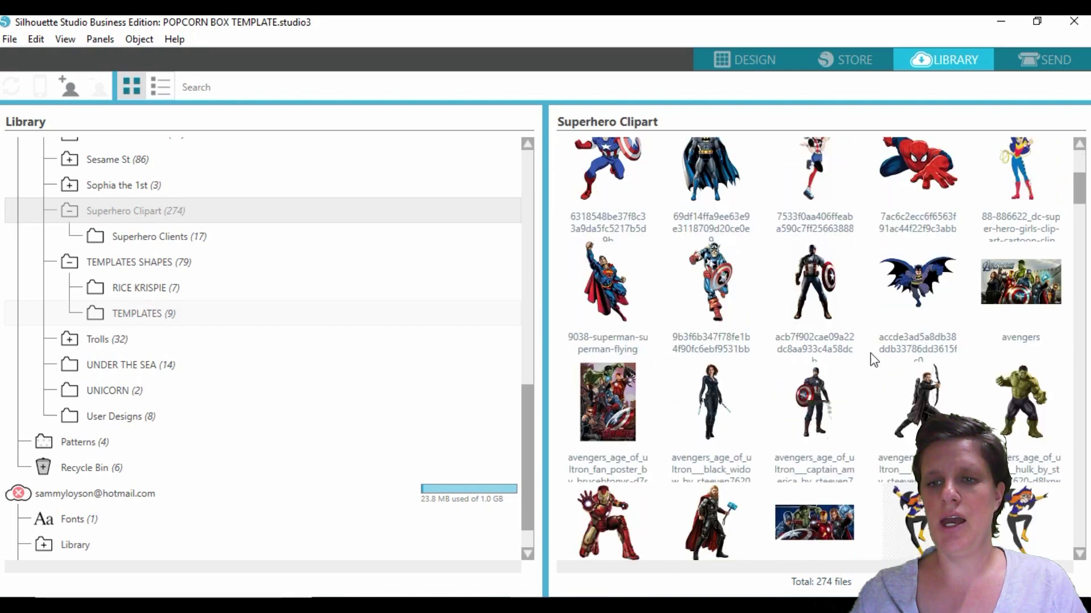
scroll(875, 357, "down", 10)
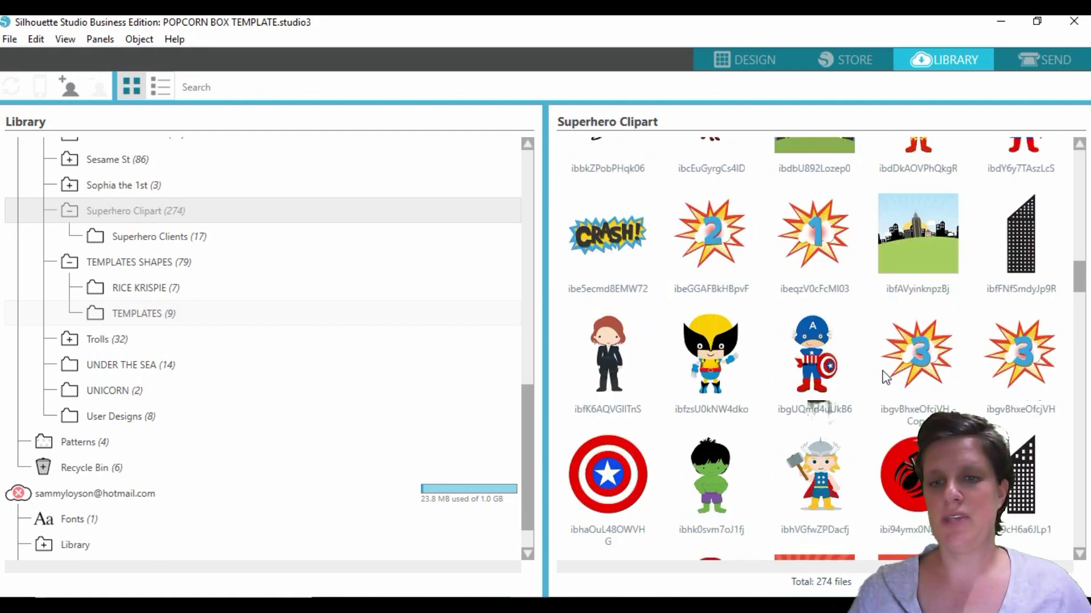
scroll(873, 375, "down", 8)
scroll(872, 375, "down", 4)
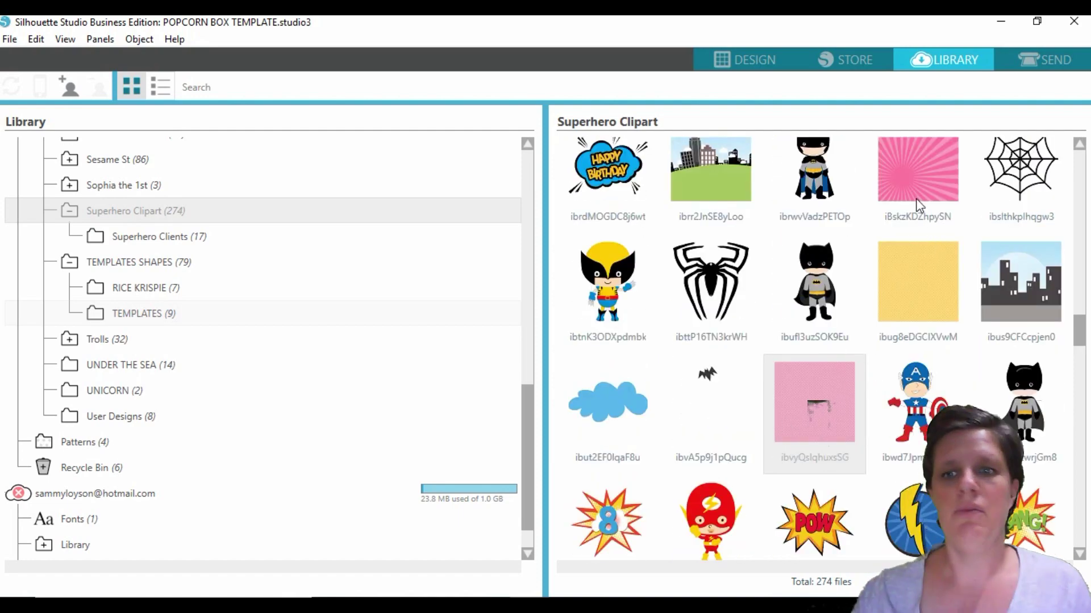
scroll(979, 358, "up", 2)
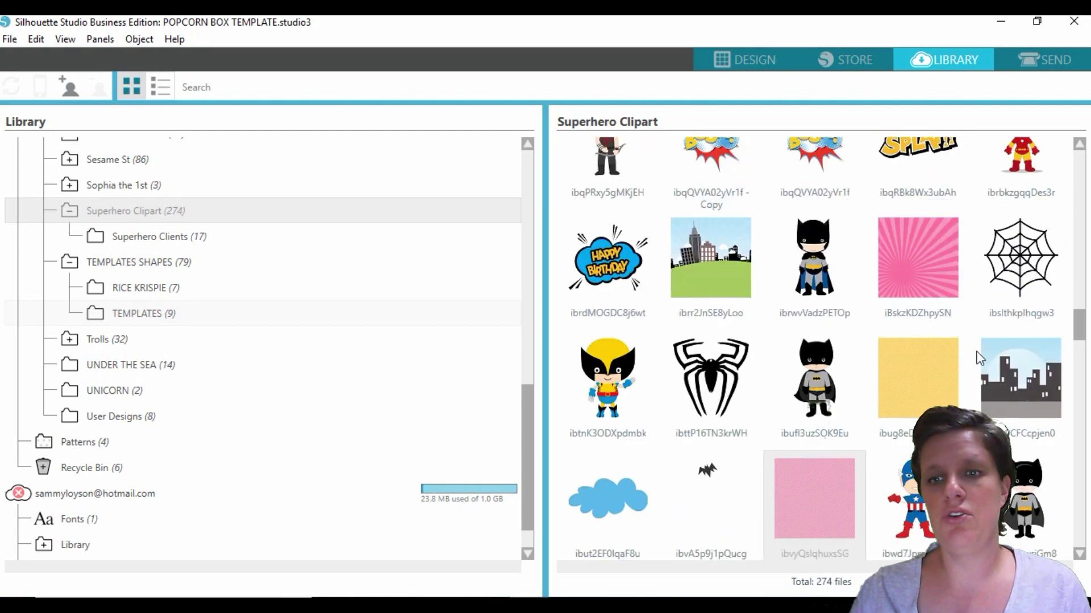
left_click(908, 253)
right_click(910, 249)
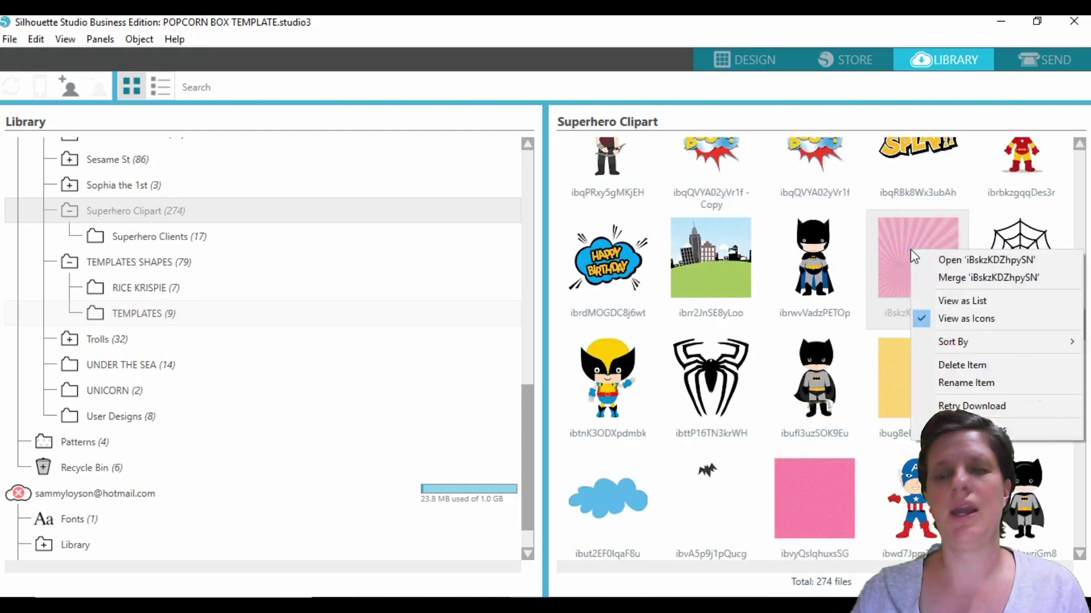
left_click(934, 259)
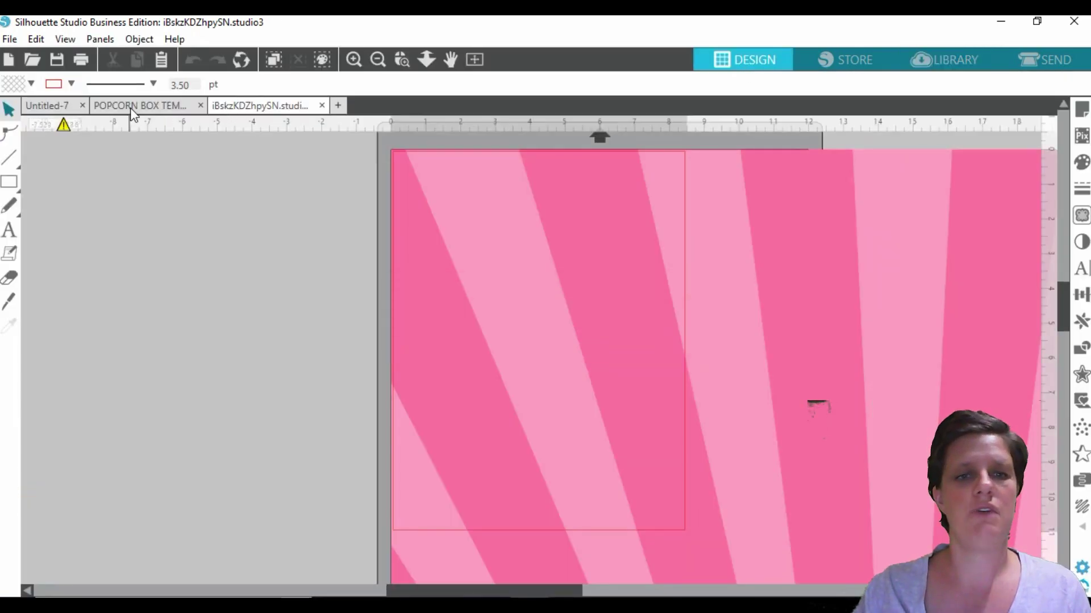
left_click(132, 108)
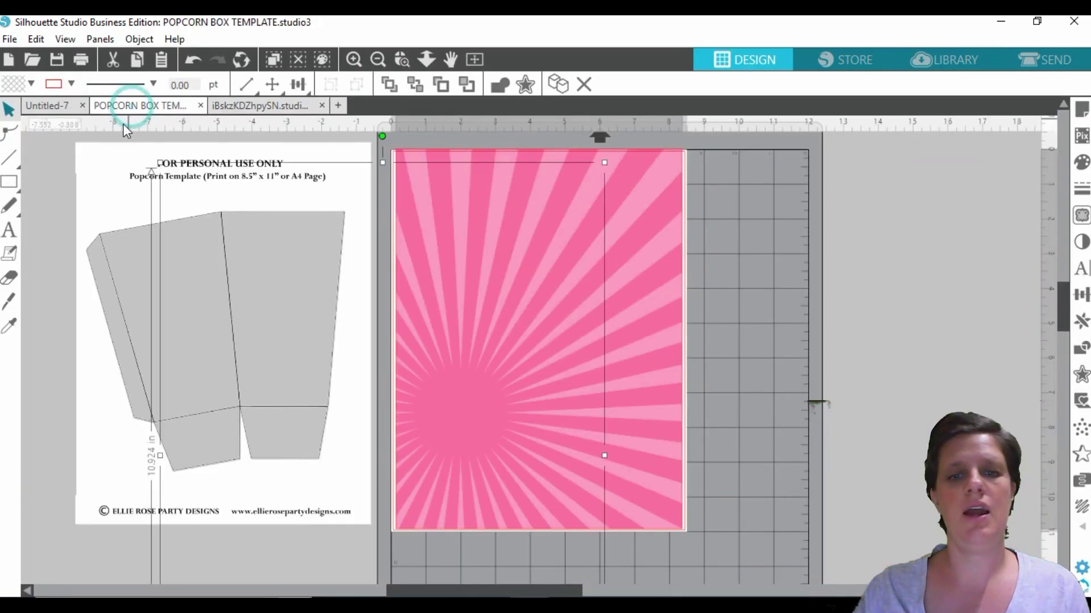
left_click(847, 300)
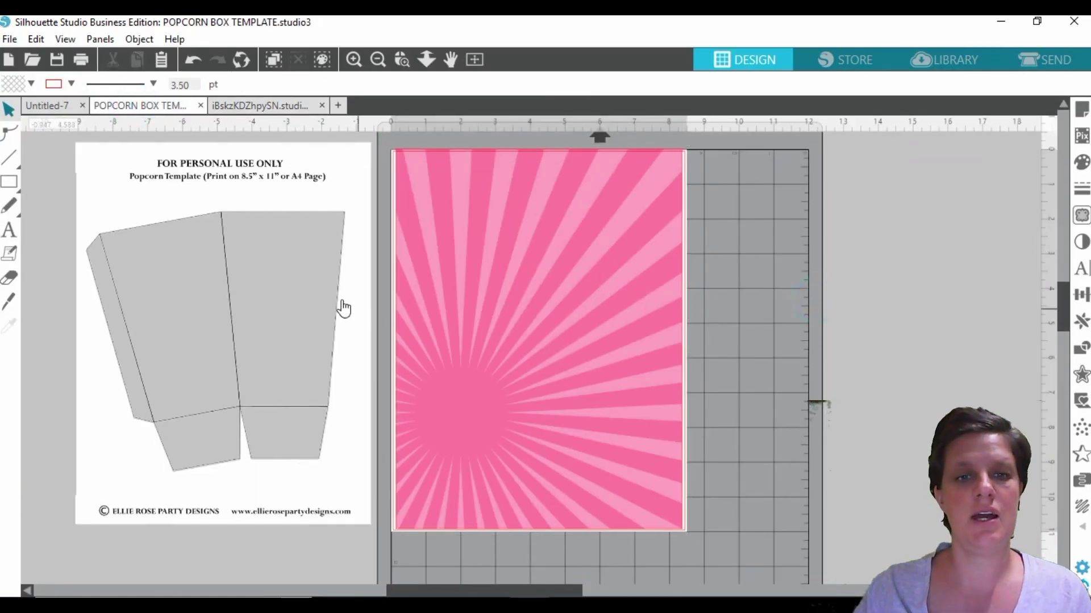
Bring the popcorn box template to the front of the stacking order
left_click_drag(368, 234, 343, 212)
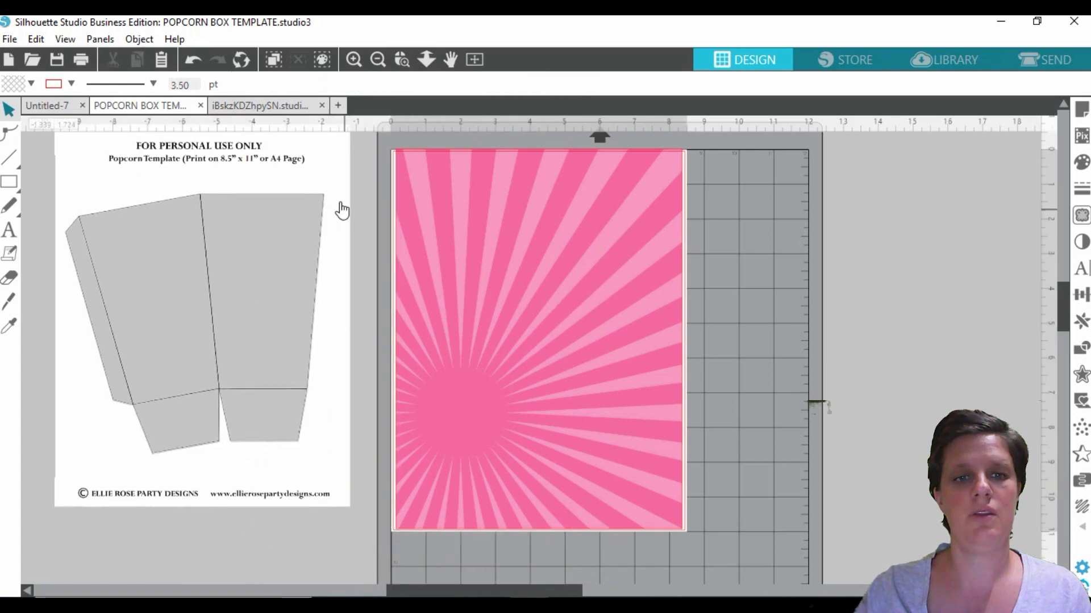
right_click(333, 172)
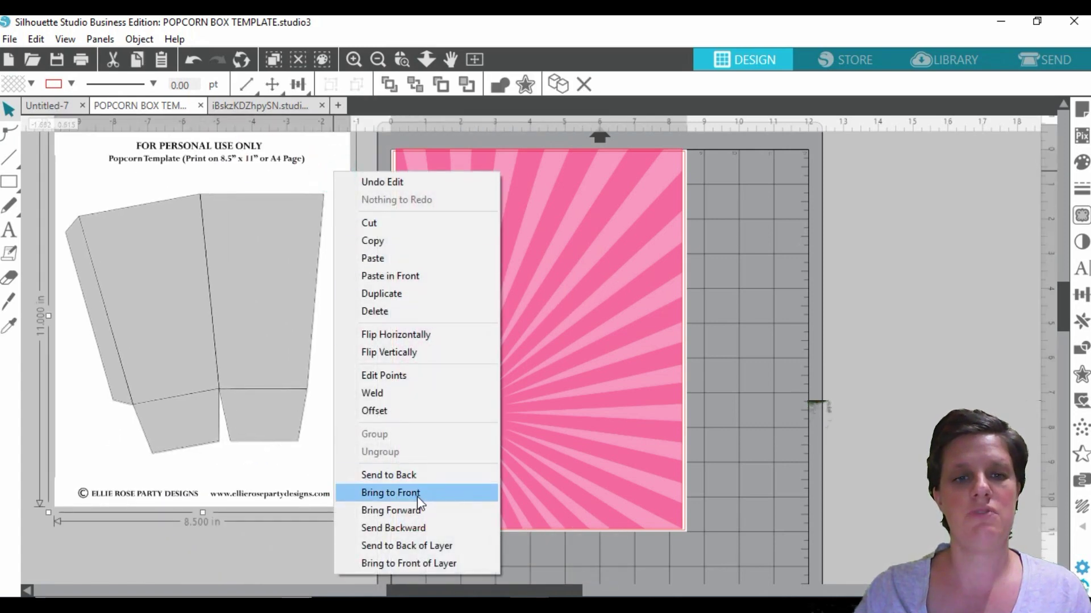
left_click(418, 494)
Place the popcorn box template over the pink sunburst rectangle and nudge it into alignment with the page
left_click_drag(318, 322, 672, 337)
key("Down")
key("Down")
key("Down")
key("Right")
key("Right")
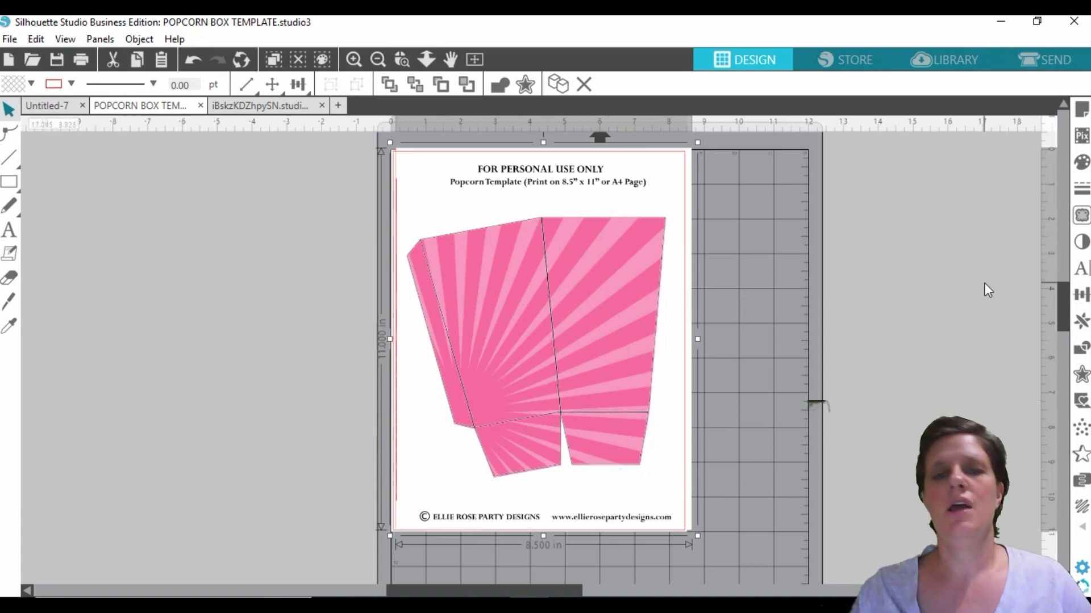
left_click(959, 245)
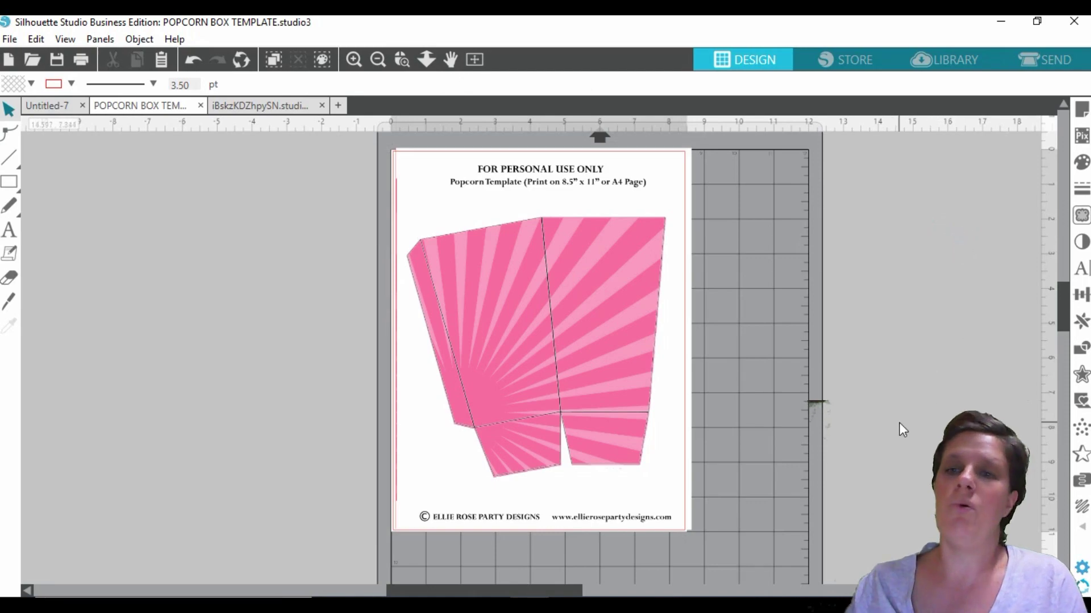
Open hero-clipart-superhero-girl-11 from the library's Superhero Clipart folder
left_click(942, 61)
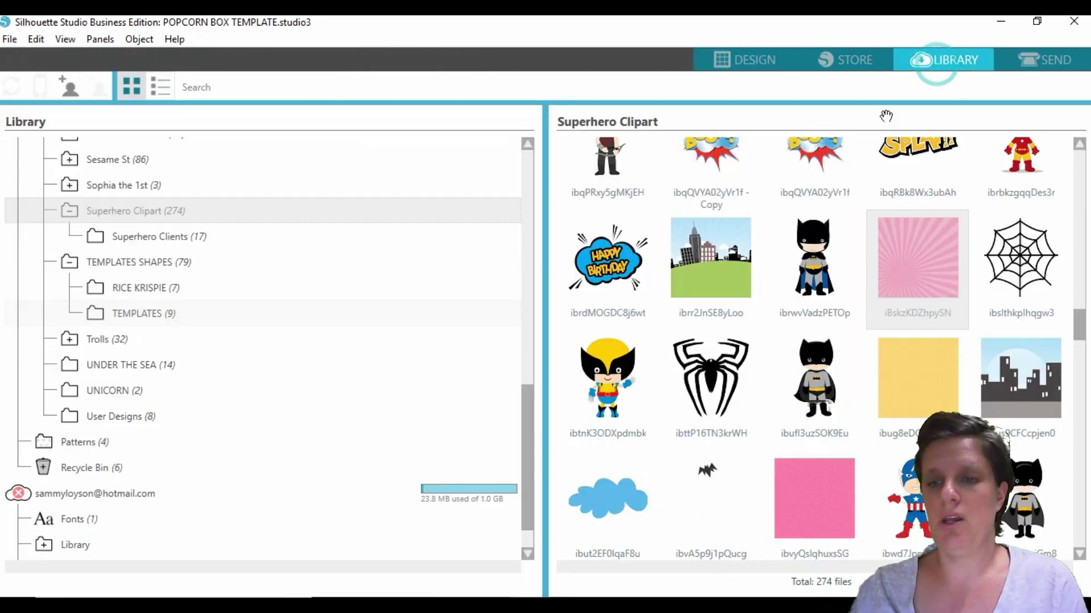
scroll(823, 346, "up", 10)
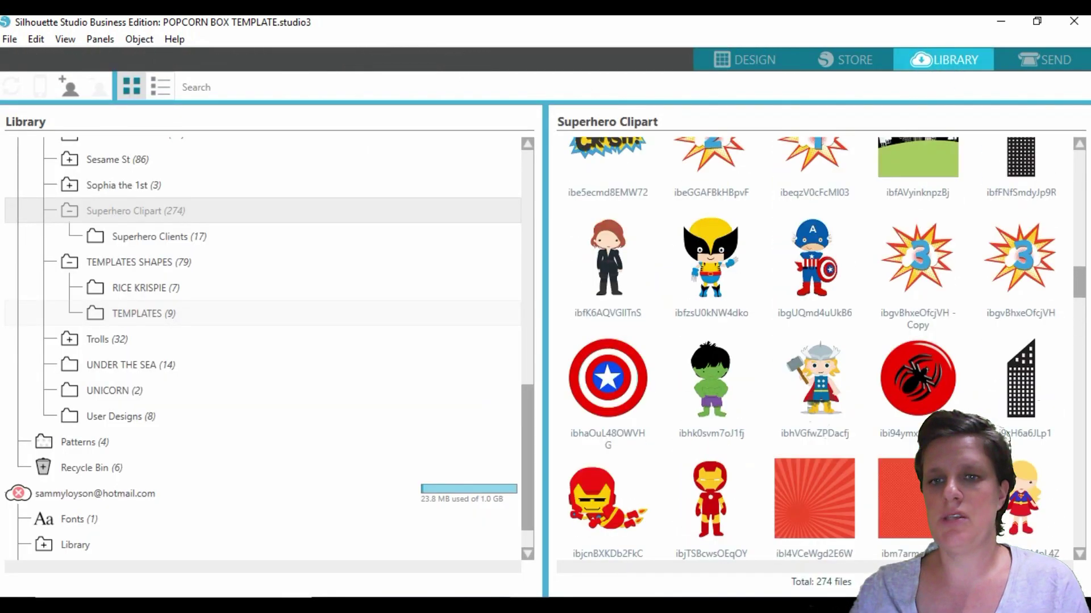
scroll(948, 404, "up", 6)
scroll(947, 405, "down", 2)
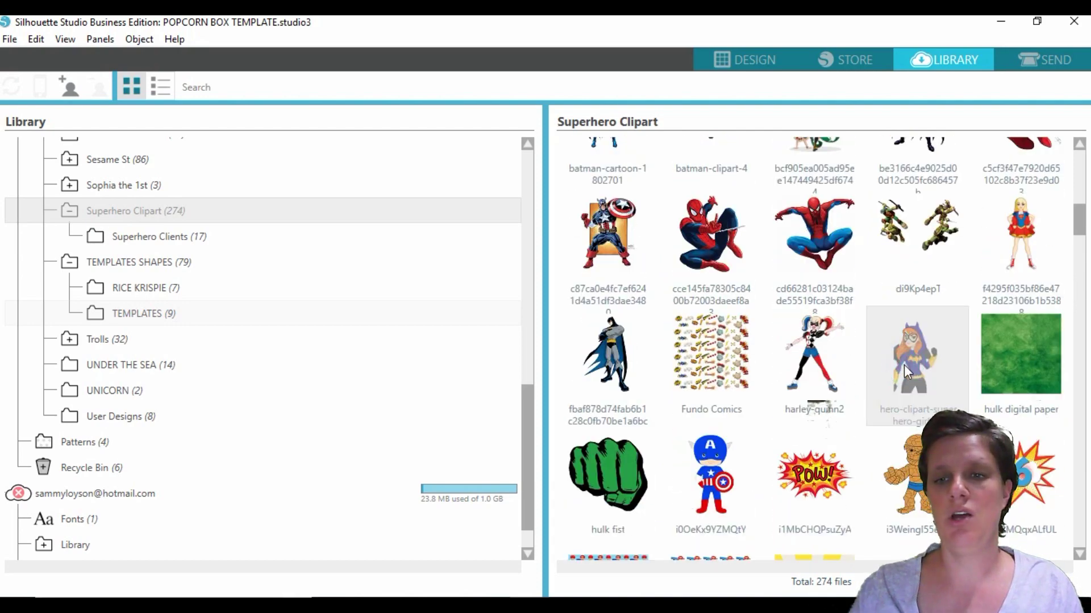
right_click(904, 365)
left_click(918, 373)
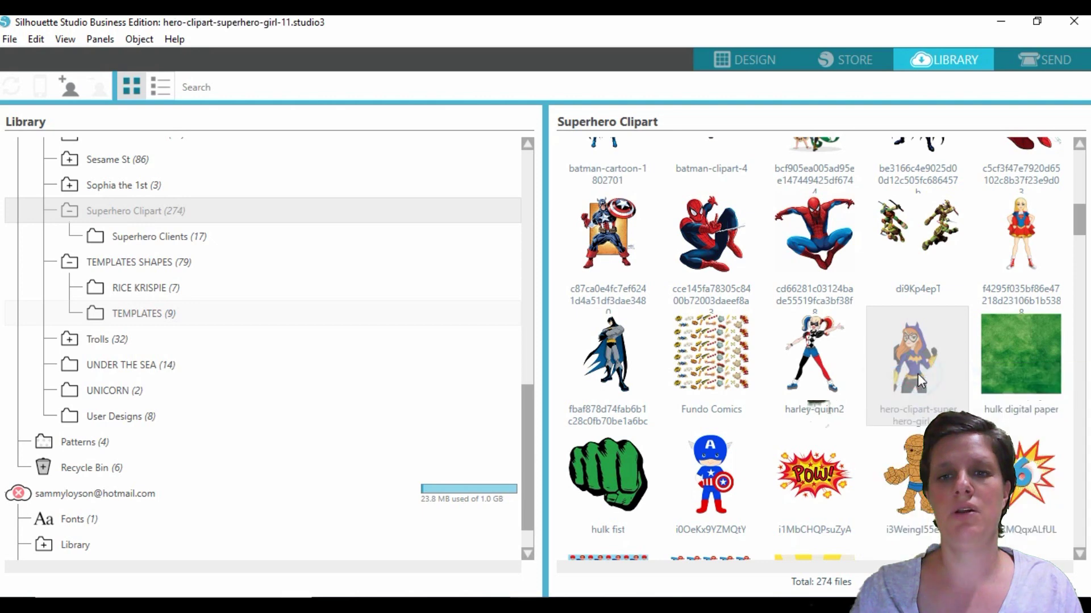
Copy the superhero girl image and close its file without saving, along with the pink sunburst file
right_click(420, 198)
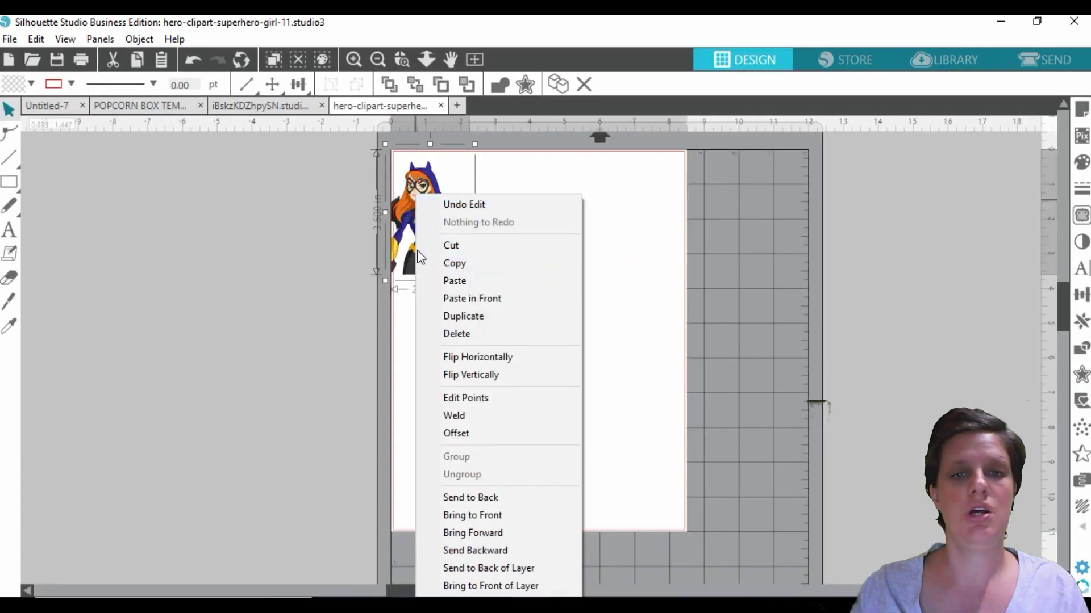
left_click(441, 105)
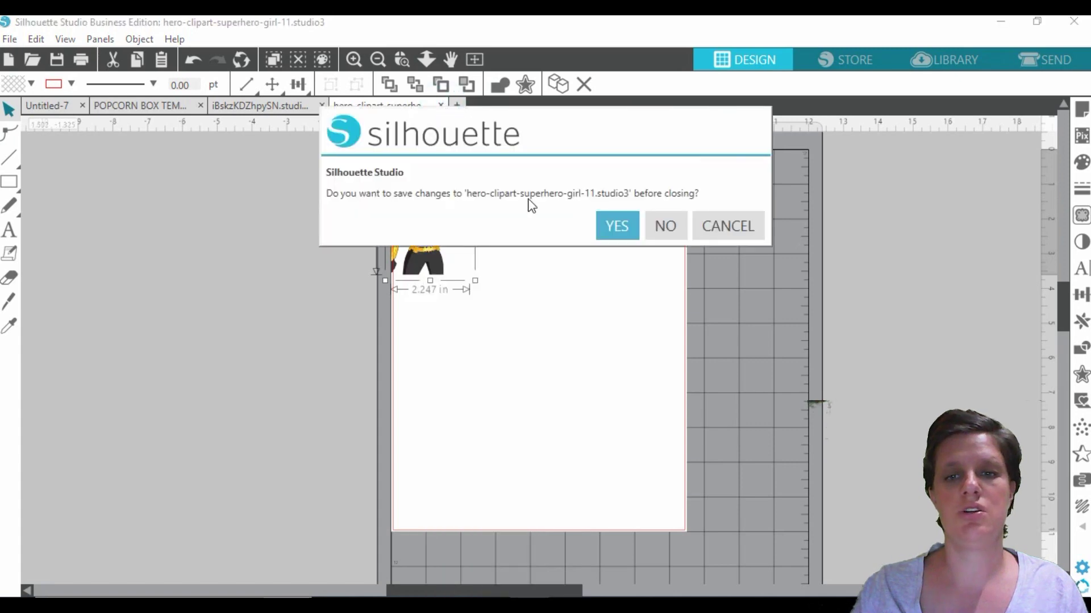
left_click(664, 223)
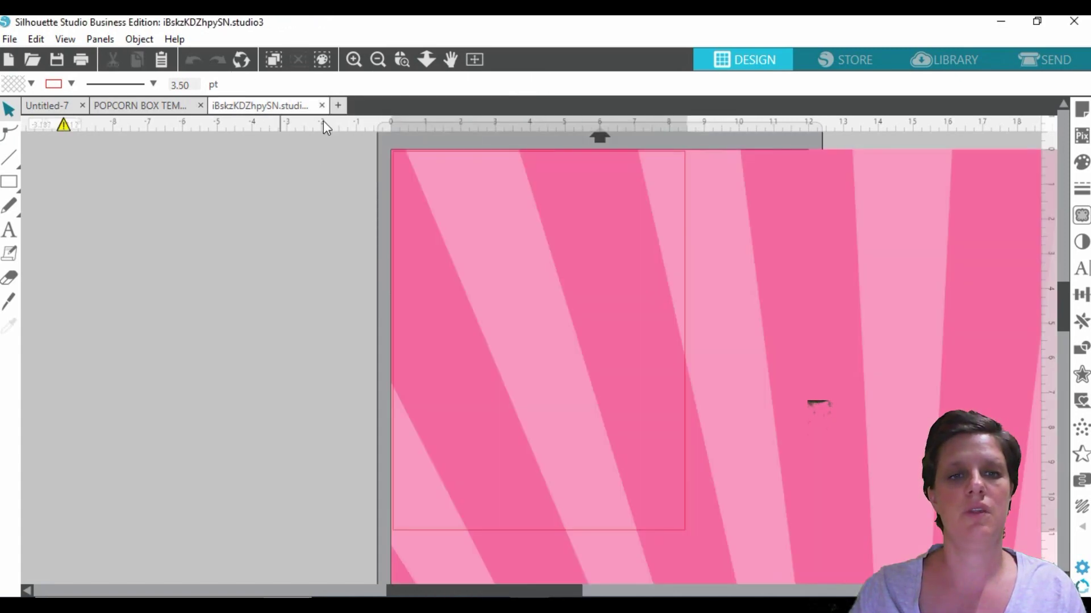
left_click(322, 106)
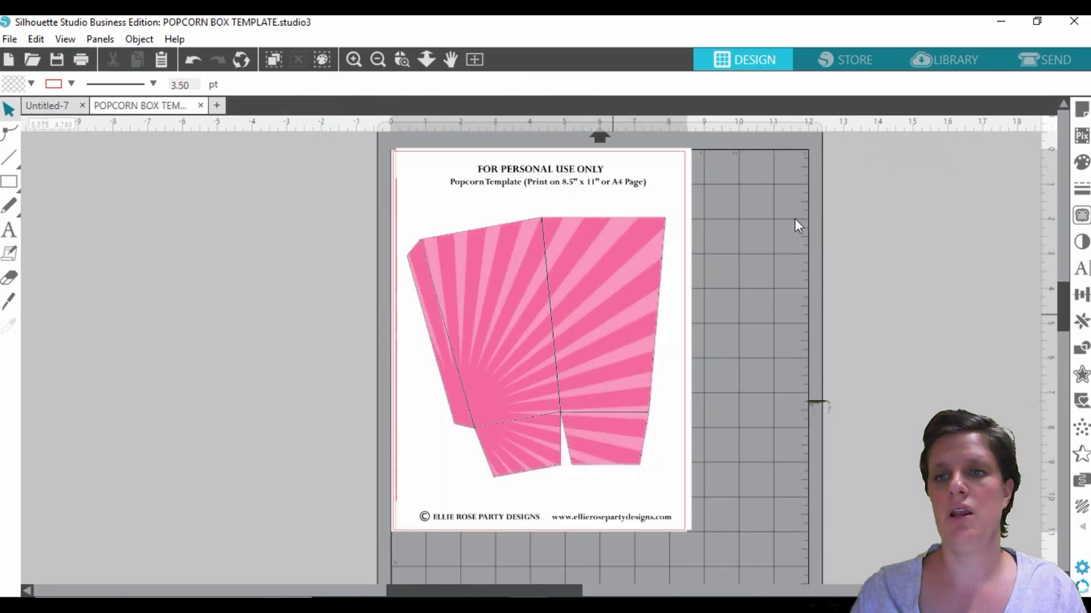
Merge hero-clipart-superhero-girl-11 from the library into the popcorn box design and move it beside the page
left_click(945, 59)
right_click(918, 356)
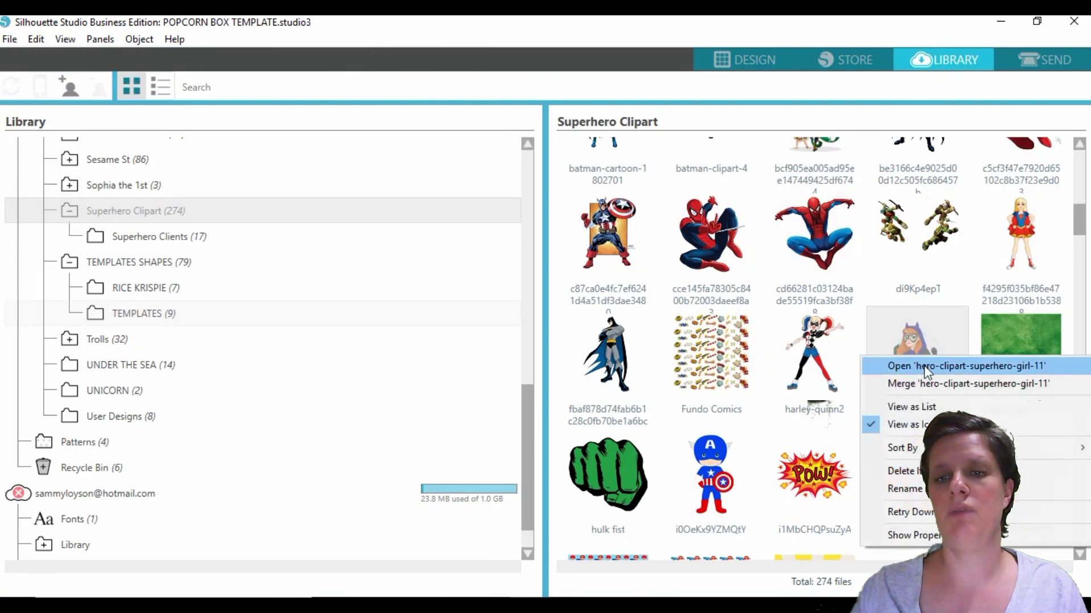
left_click(919, 377)
left_click_drag(424, 198, 312, 256)
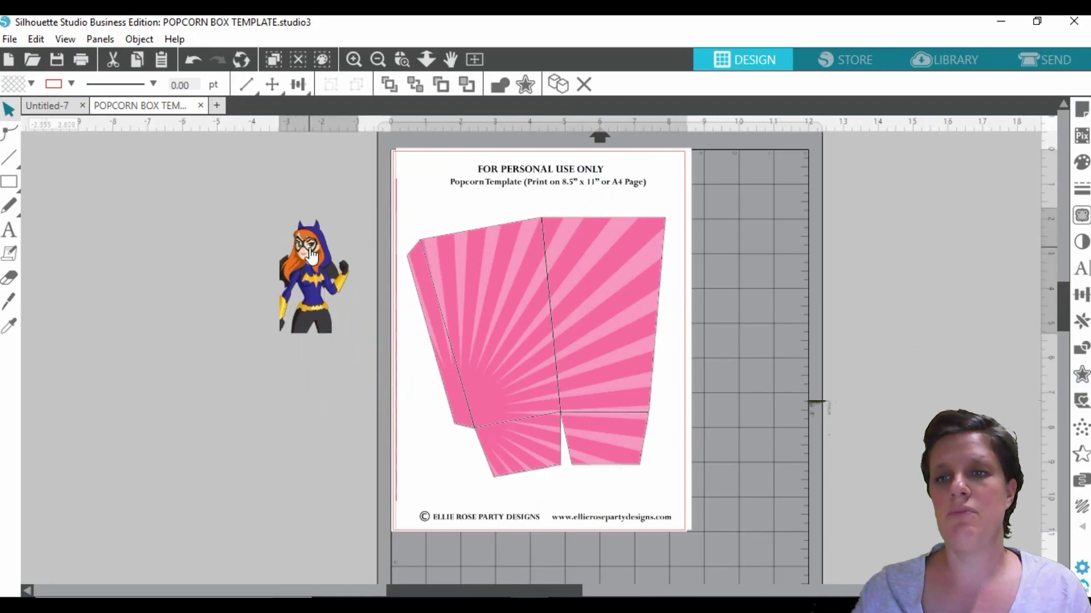
Merge the superhero girls group image from the Superhero Clipart folder into the design and place it beside the page, below the single girl
left_click(946, 60)
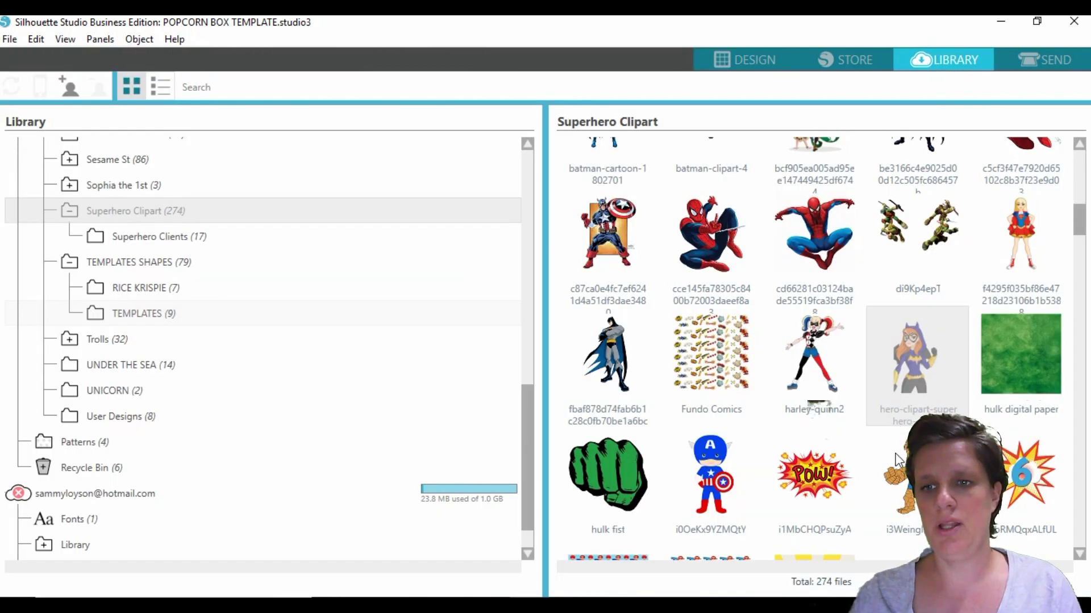
scroll(896, 431, "up", 2)
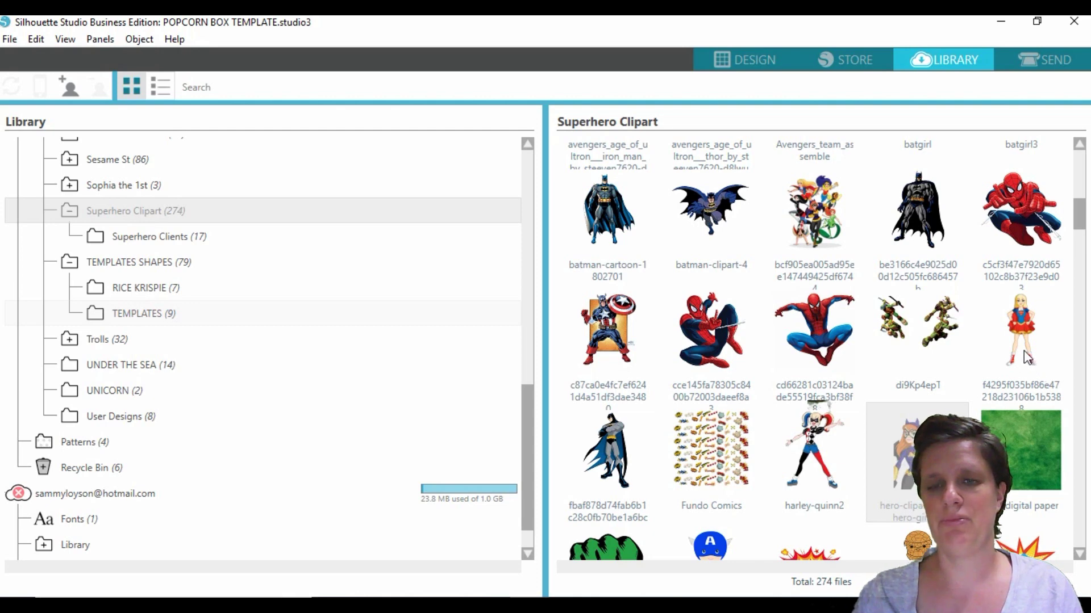
right_click(813, 210)
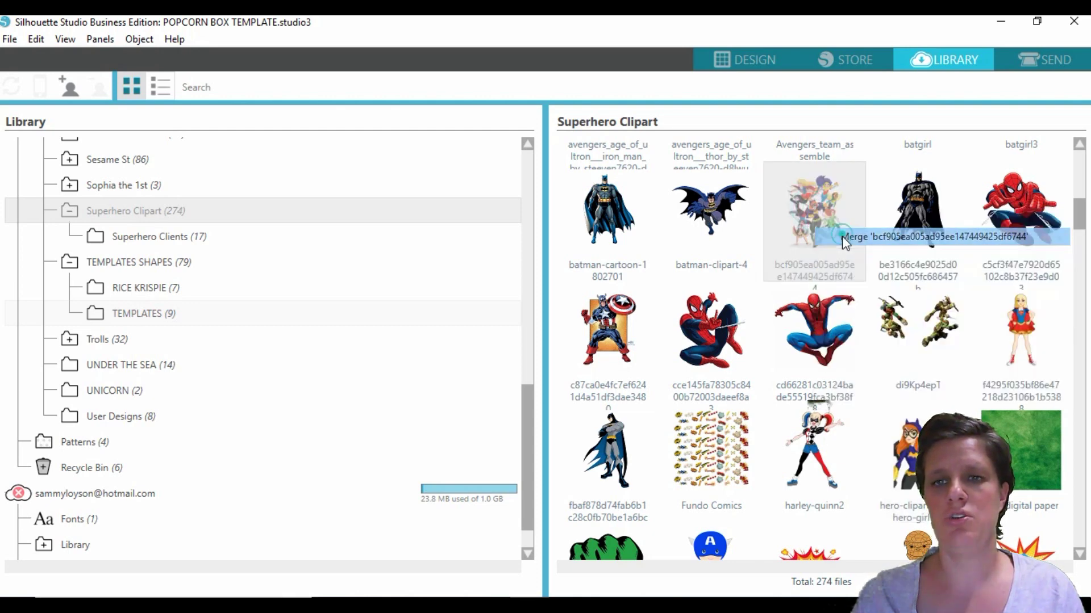
left_click(842, 236)
left_click_drag(426, 170, 287, 426)
Place the single superhero girl on the box's left panel, tilt her to match its slant and enlarge her to about 2.96 in wide
left_click(305, 272)
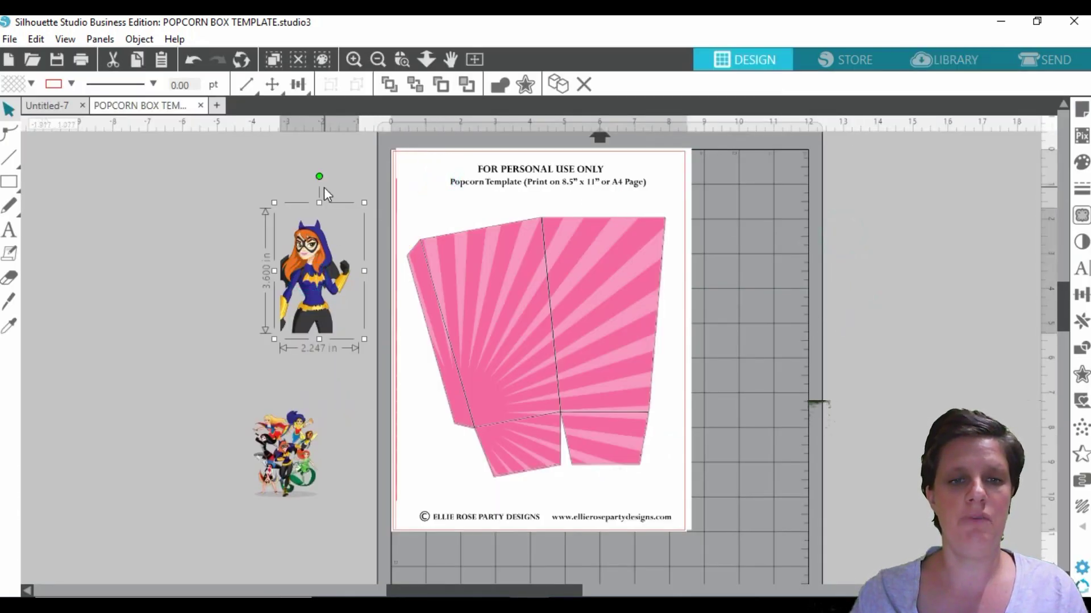
left_click_drag(316, 305, 507, 386)
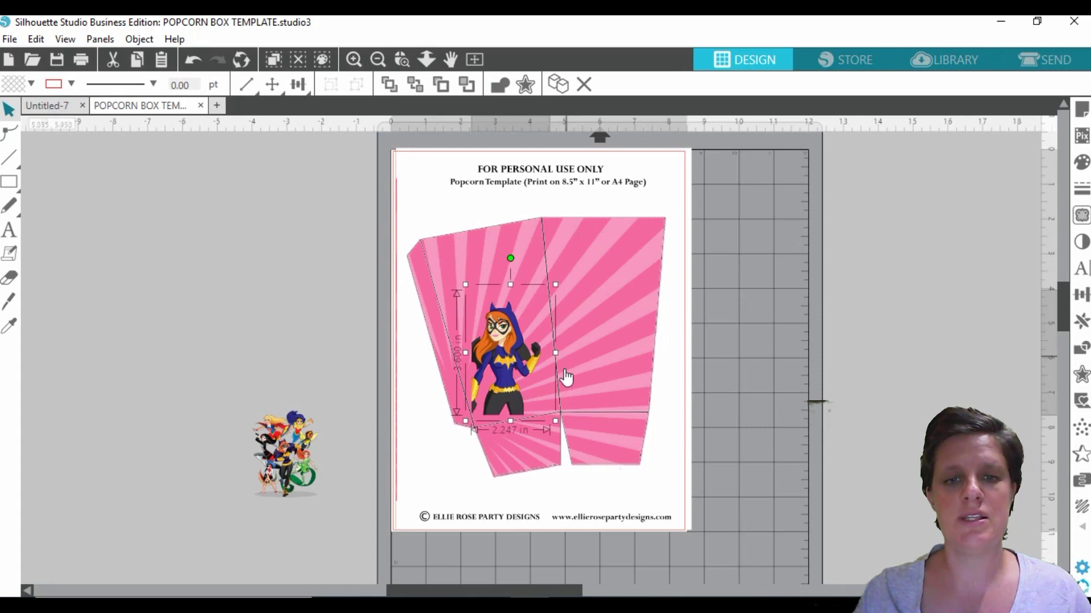
mouse_move(510, 257)
left_mouse_down()
mouse_move(480, 261)
mouse_move(496, 263)
left_mouse_up()
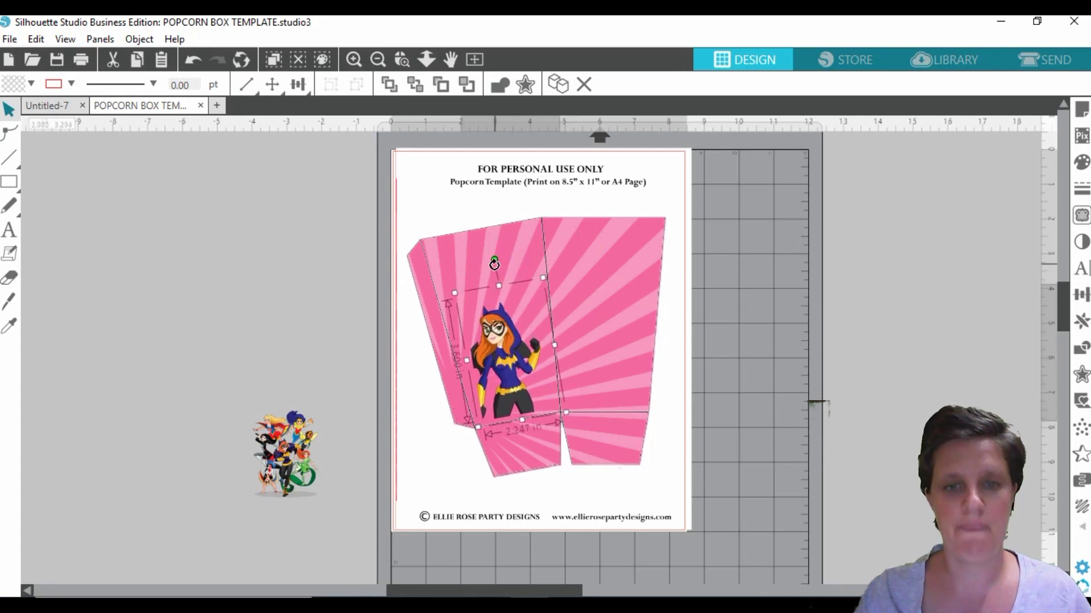
left_click_drag(505, 370, 494, 376)
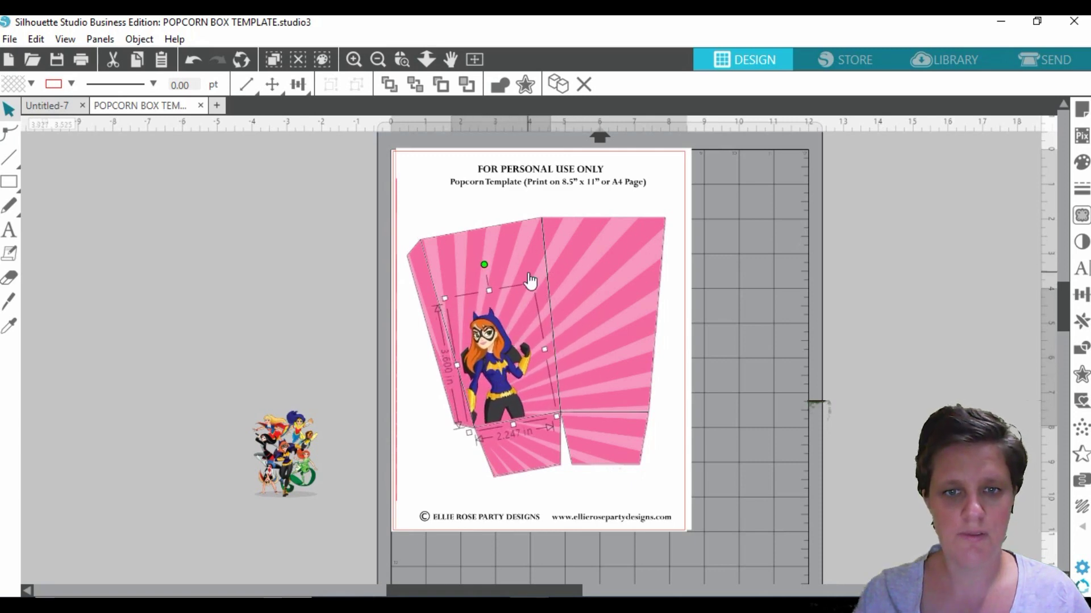
left_click_drag(531, 281, 561, 243)
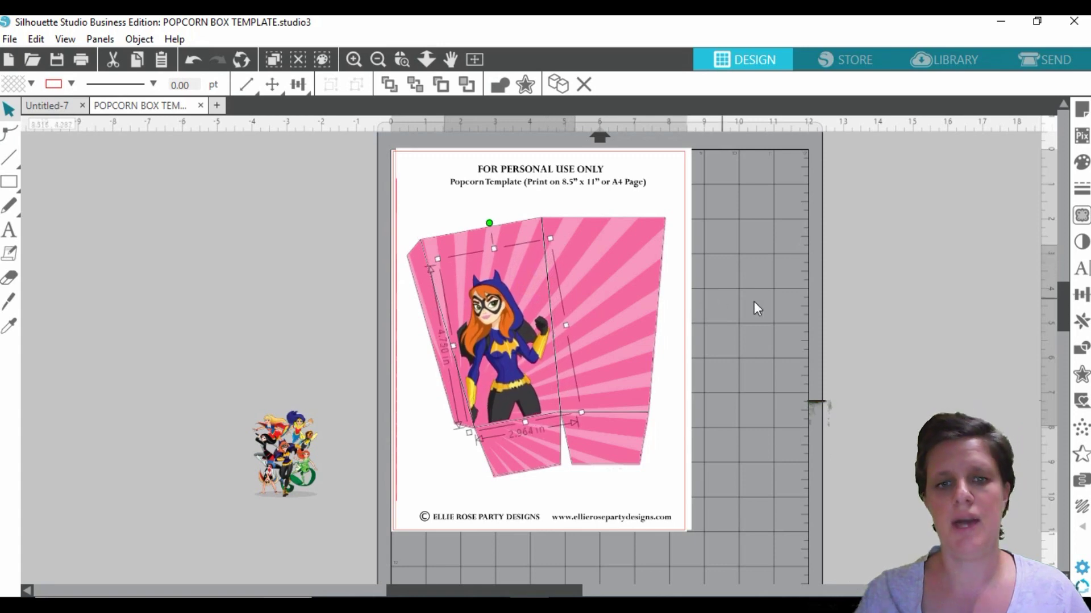
left_click(800, 296)
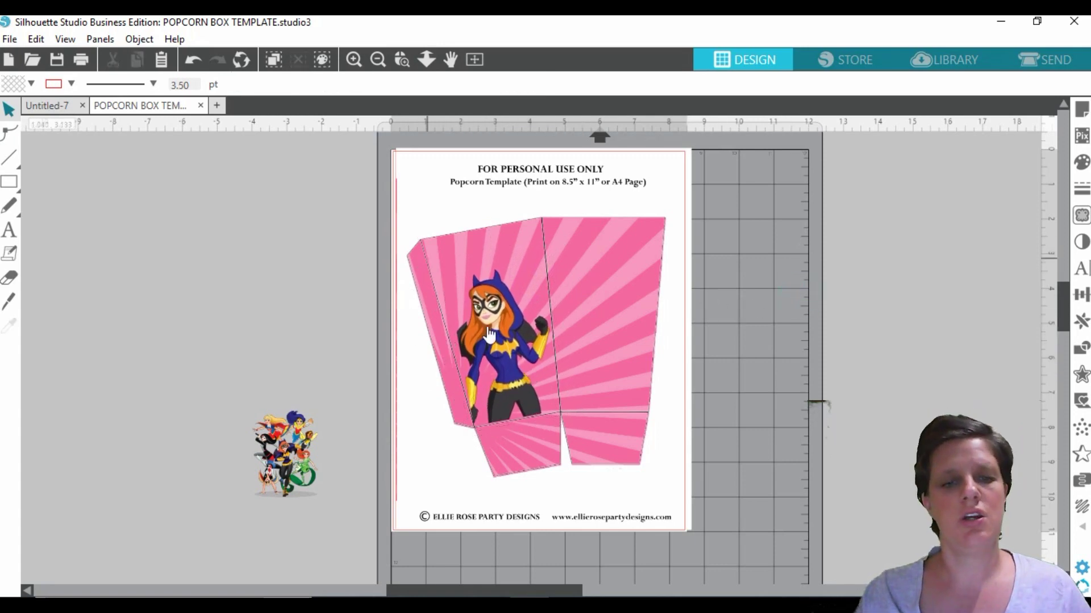
Place the superhero girls group image on the box's right panel and enlarge it to about 2.91 in wide
left_click_drag(283, 453, 608, 333)
left_click_drag(570, 279, 546, 248)
left_click_drag(645, 387, 658, 402)
left_click_drag(604, 344, 606, 350)
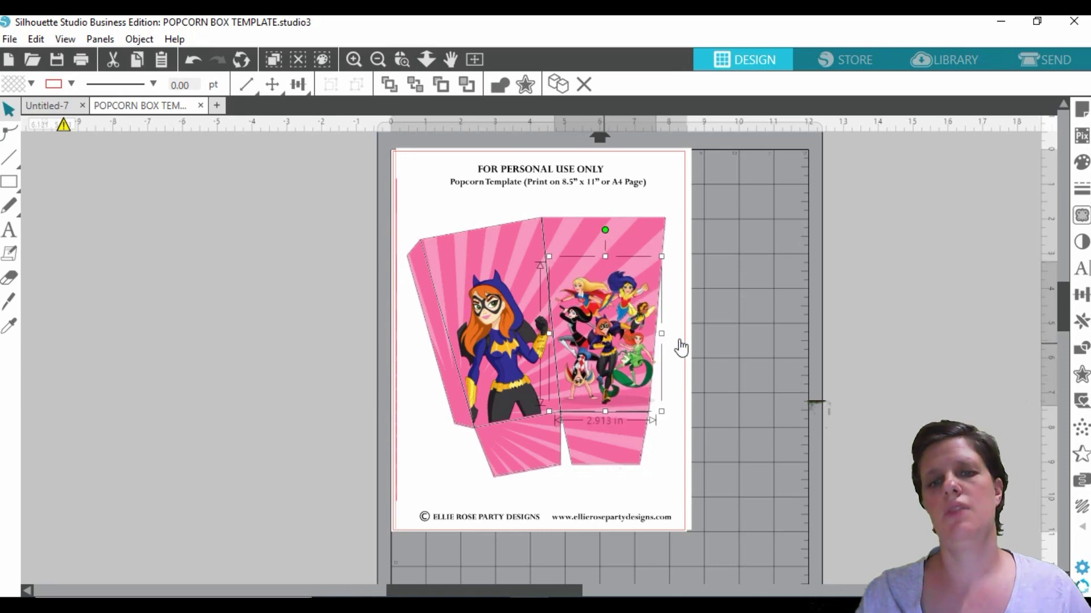
left_click(865, 318)
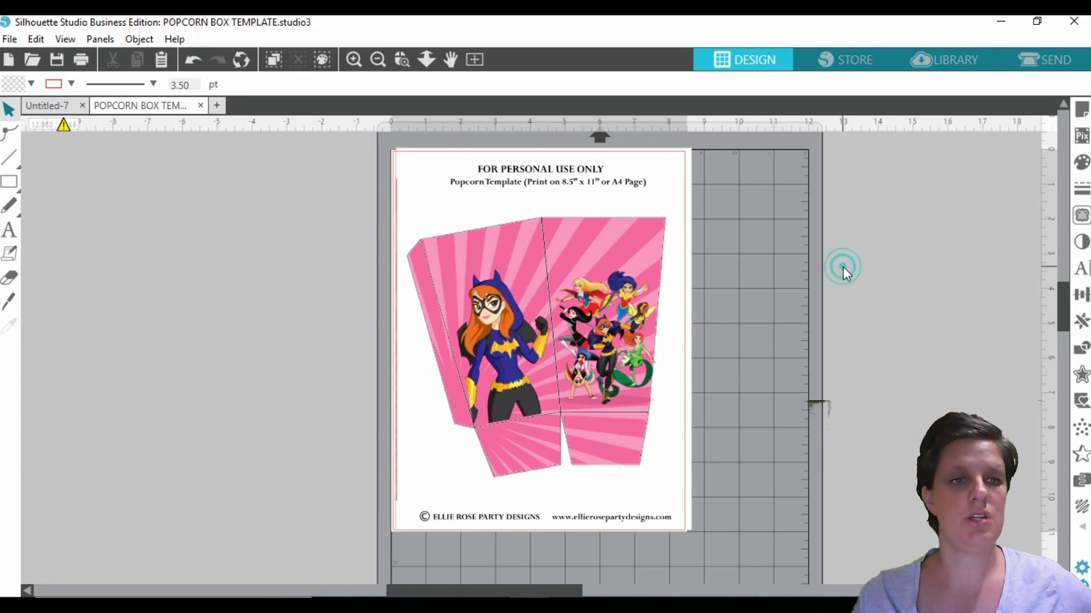
Add the text POPCORN in the Mr Stretch font on the empty area beside the page
left_click(9, 230)
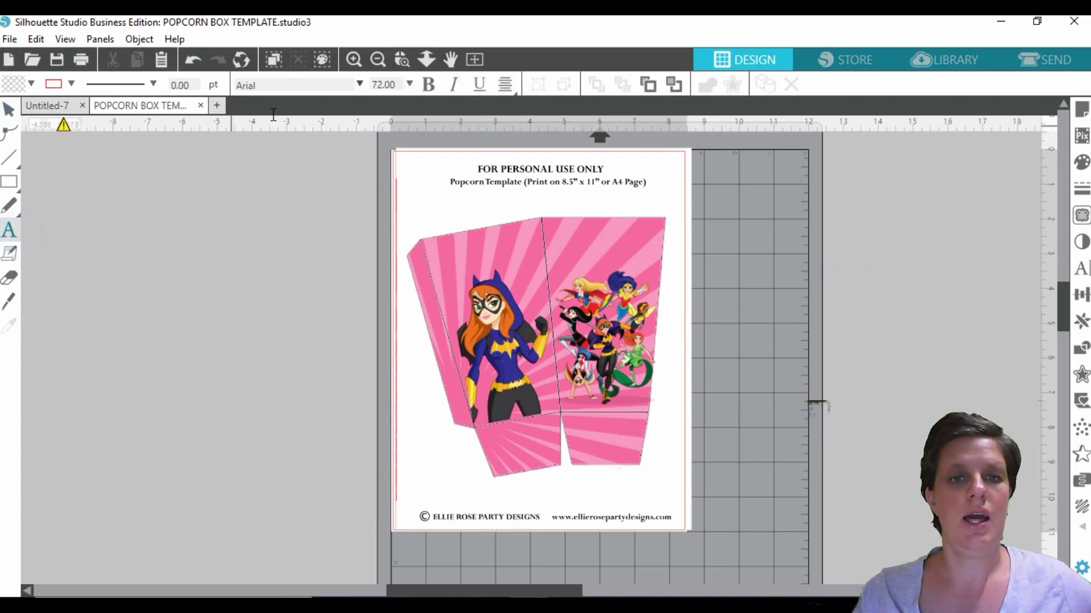
left_click(358, 85)
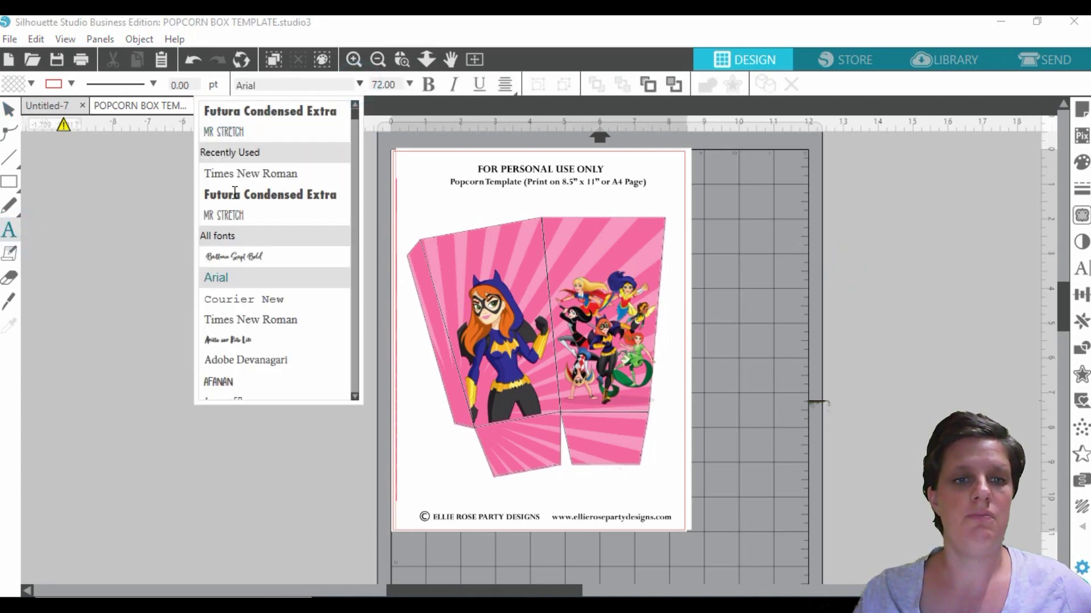
left_click(224, 216)
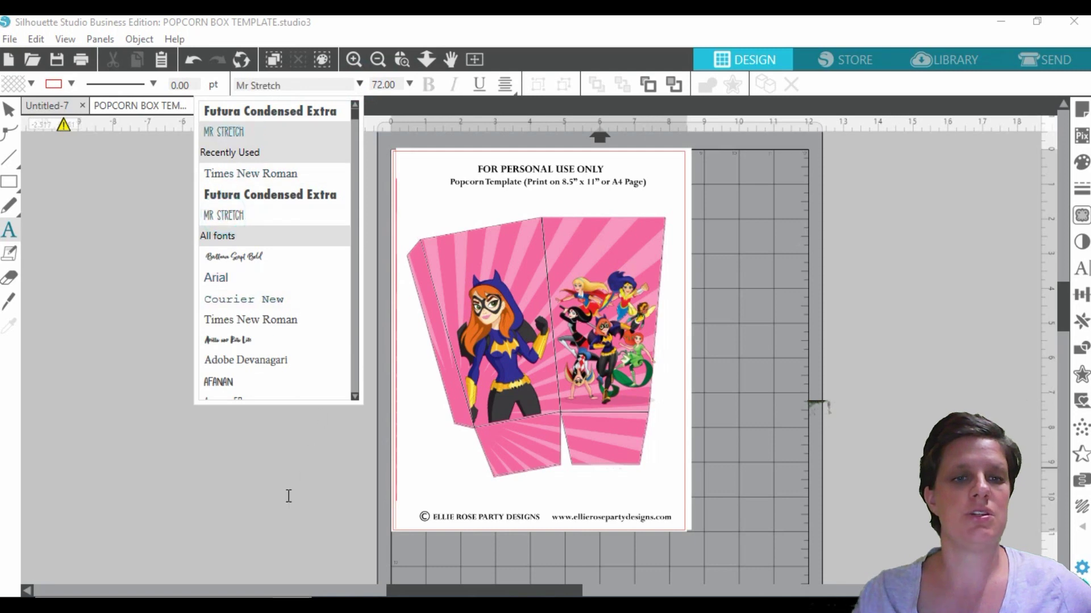
left_click(169, 286)
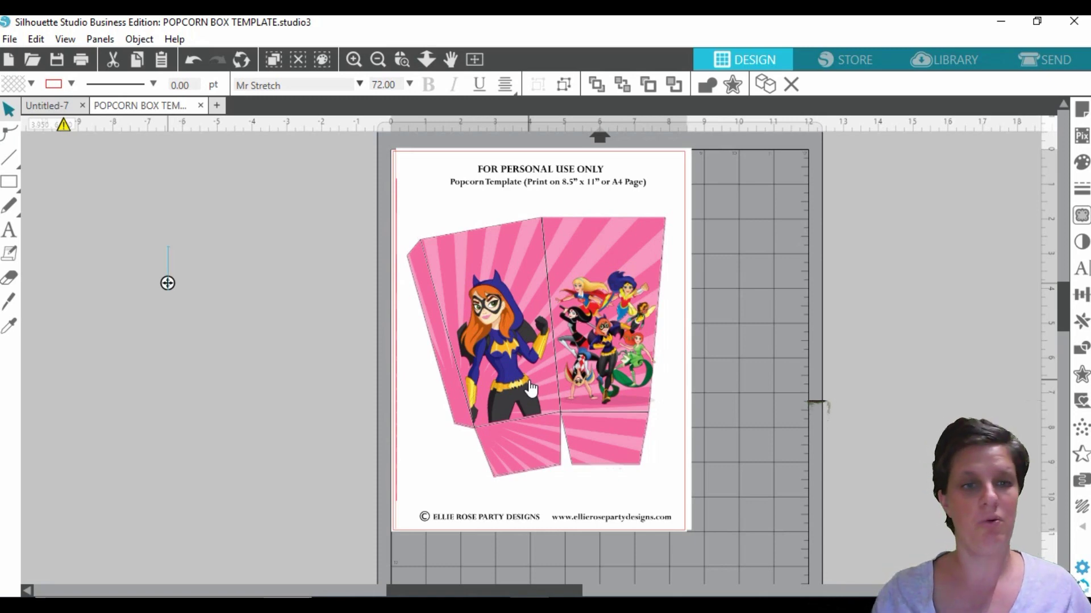
type("POPCORN")
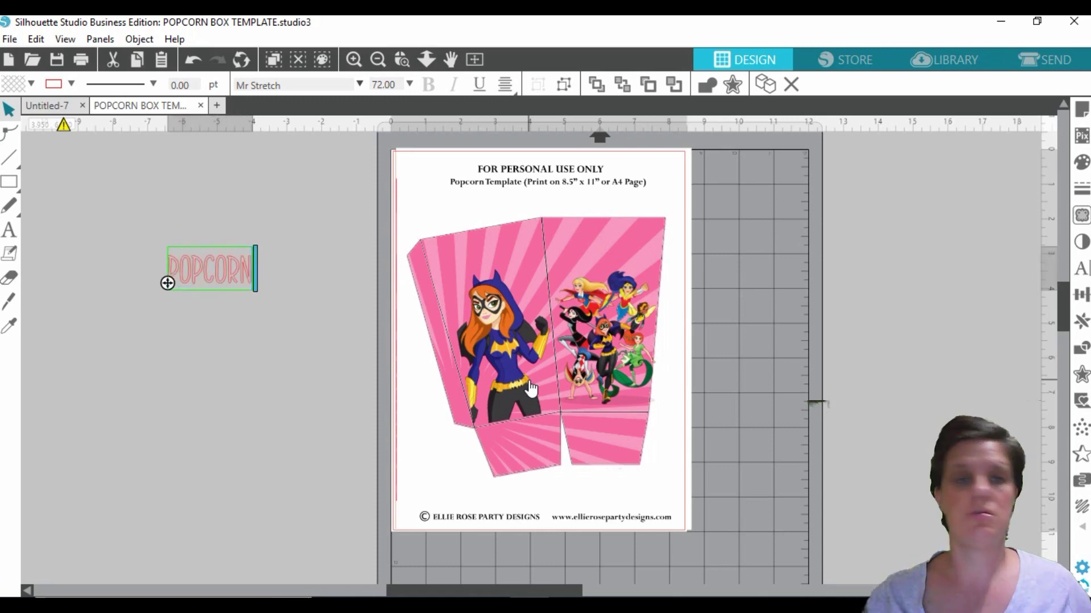
left_click(234, 420)
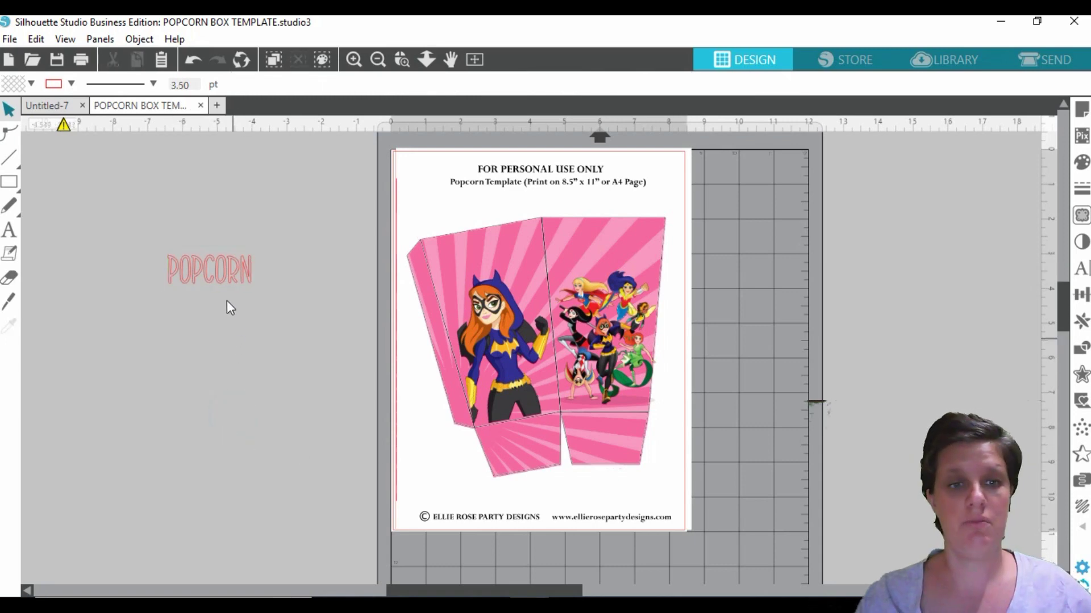
Color the POPCORN text's fill and line with the yellow-orange sampled from the superhero girl's bat emblem
left_click(219, 273)
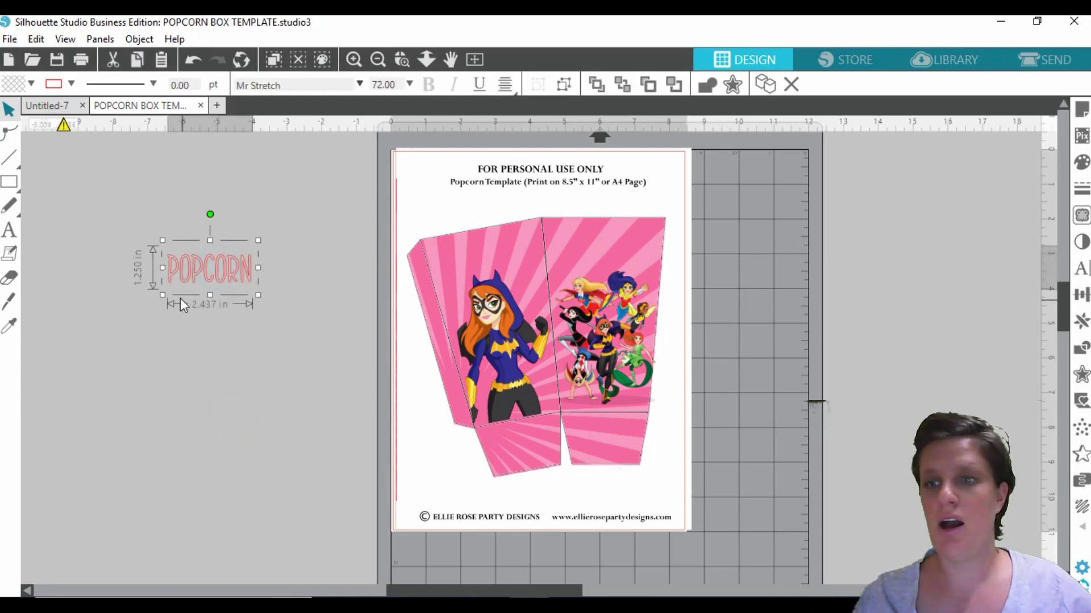
left_click(1082, 163)
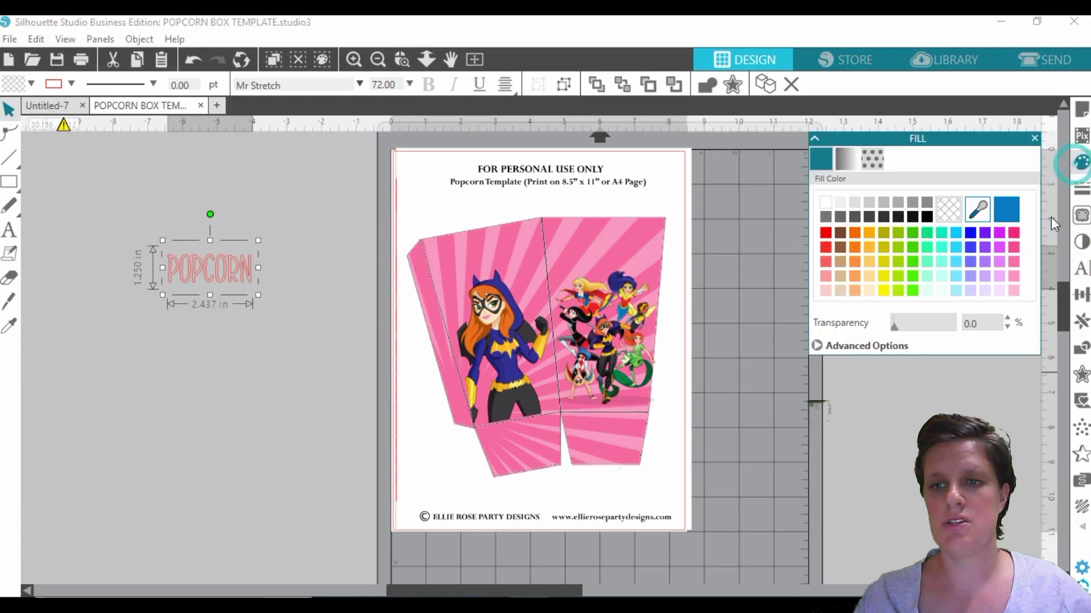
left_click(978, 209)
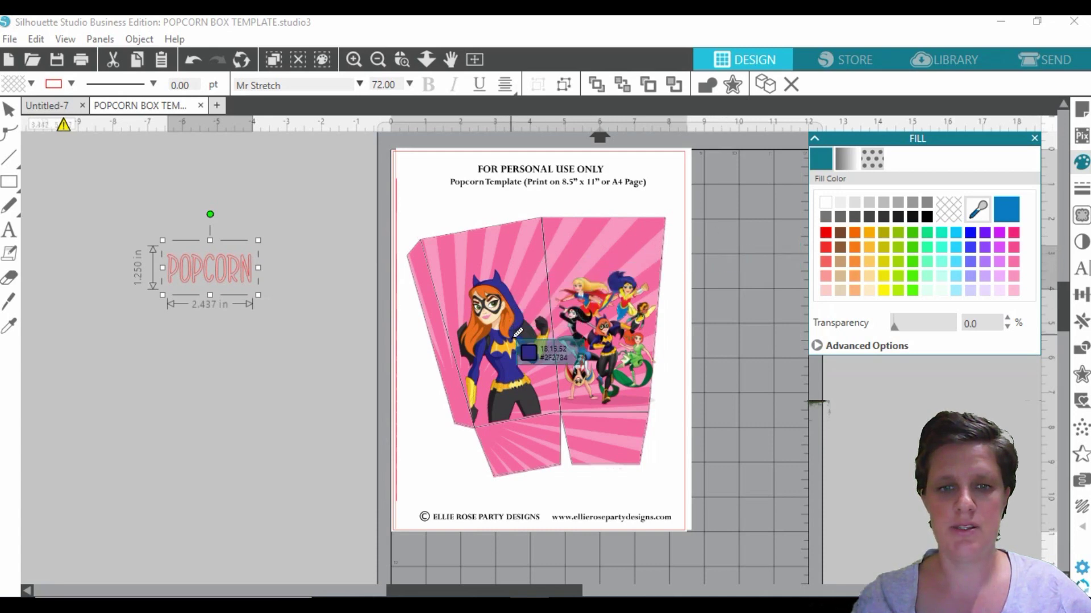
left_click(505, 347)
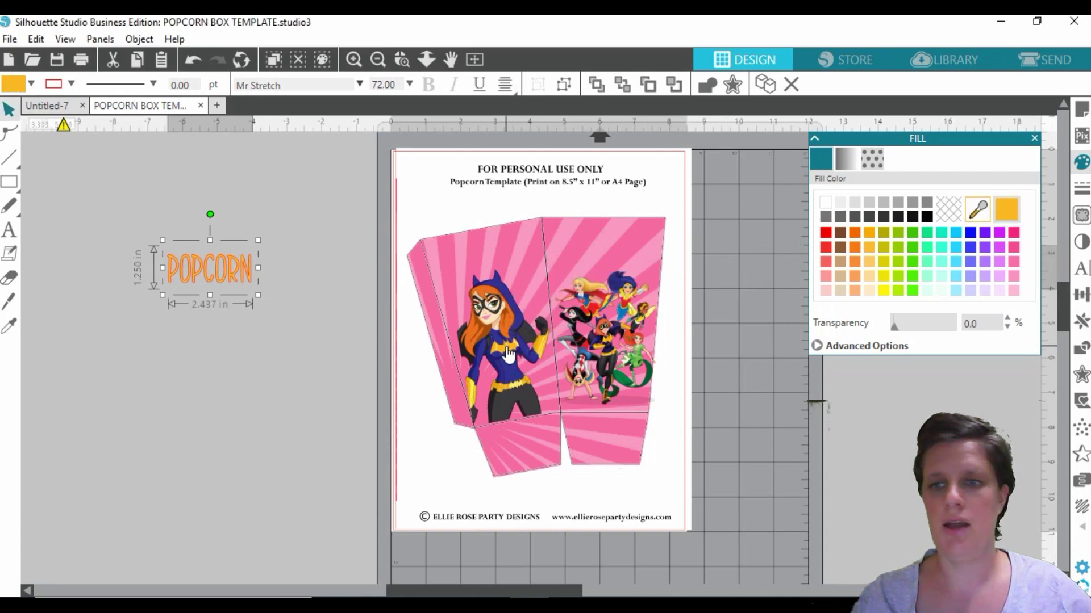
left_click(1082, 190)
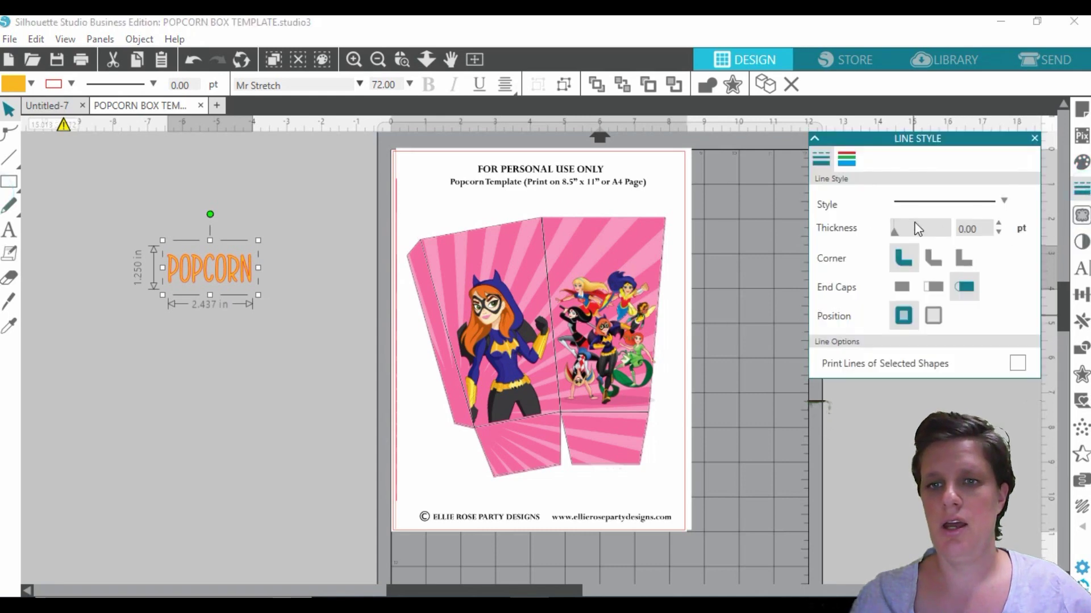
left_click(847, 159)
left_click(997, 208)
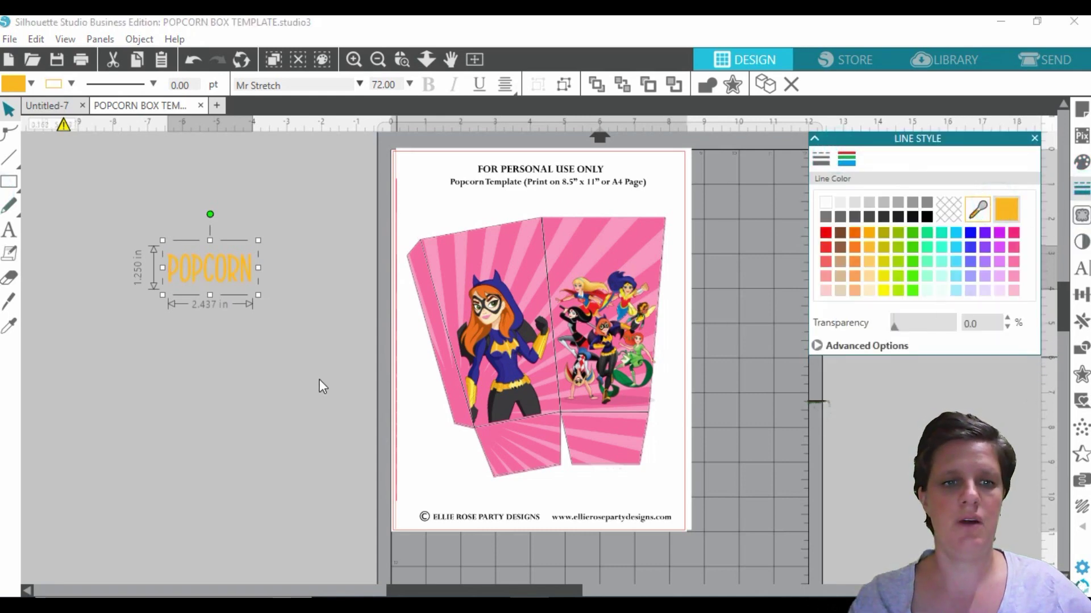
left_click(281, 389)
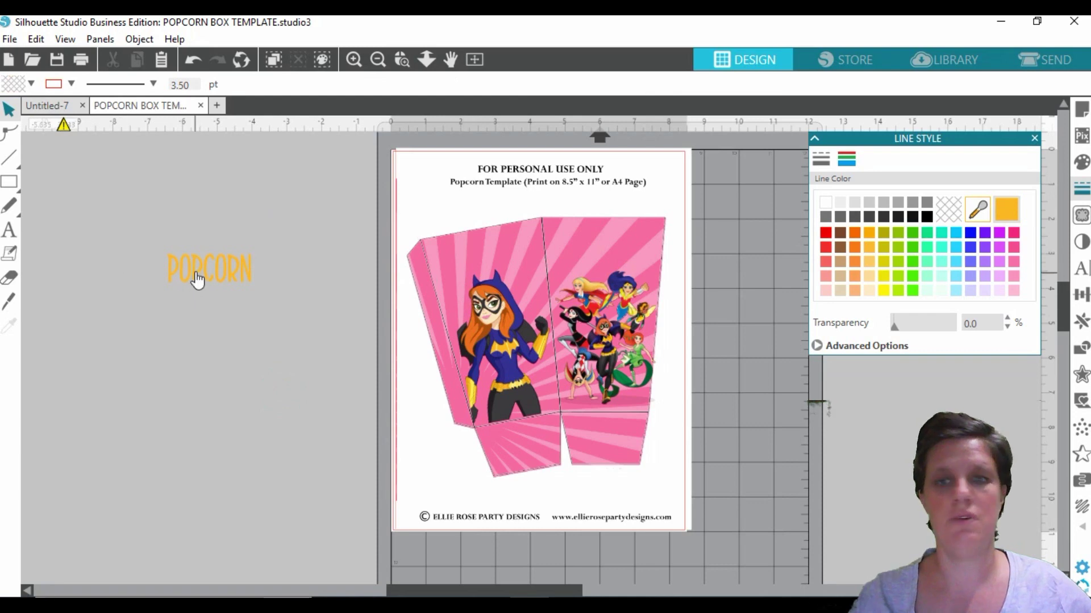
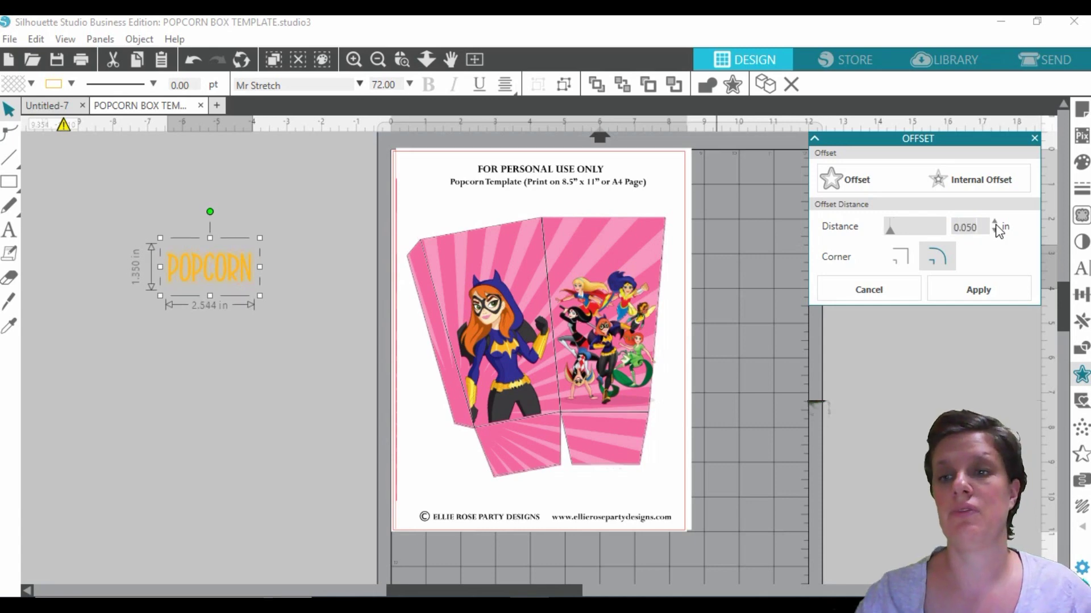
Give the offset shape around the POPCORN text a white fill and a white line
left_click(1079, 161)
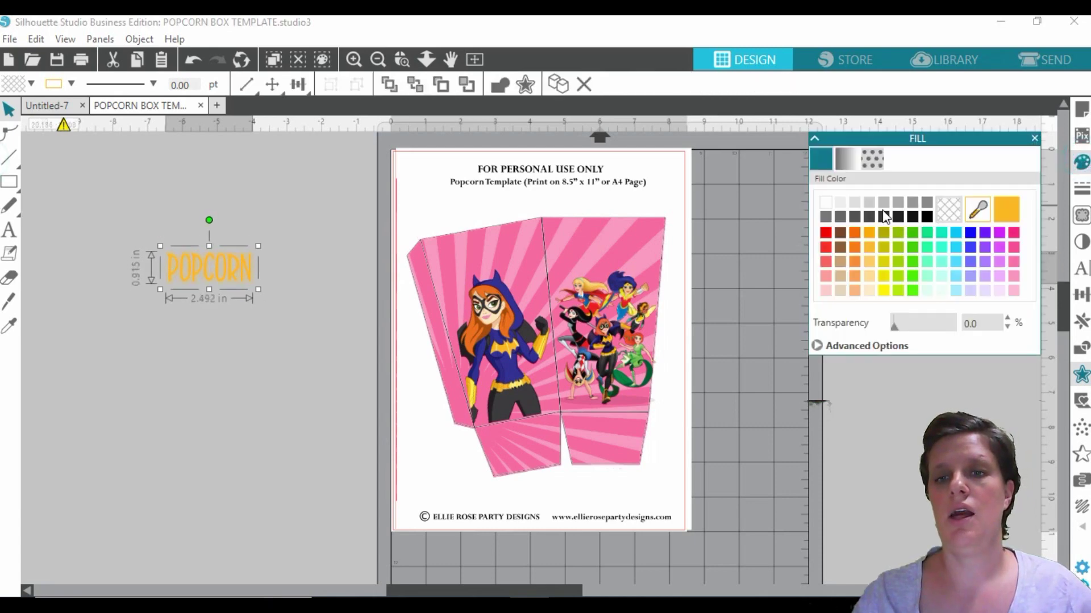
left_click(826, 206)
left_click(1081, 188)
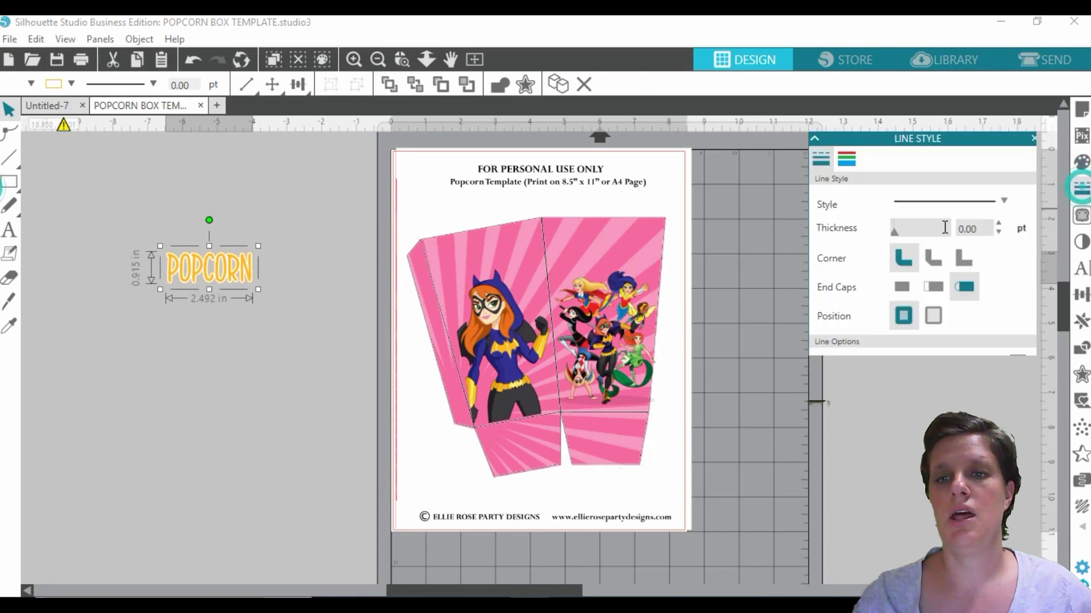
left_click(855, 165)
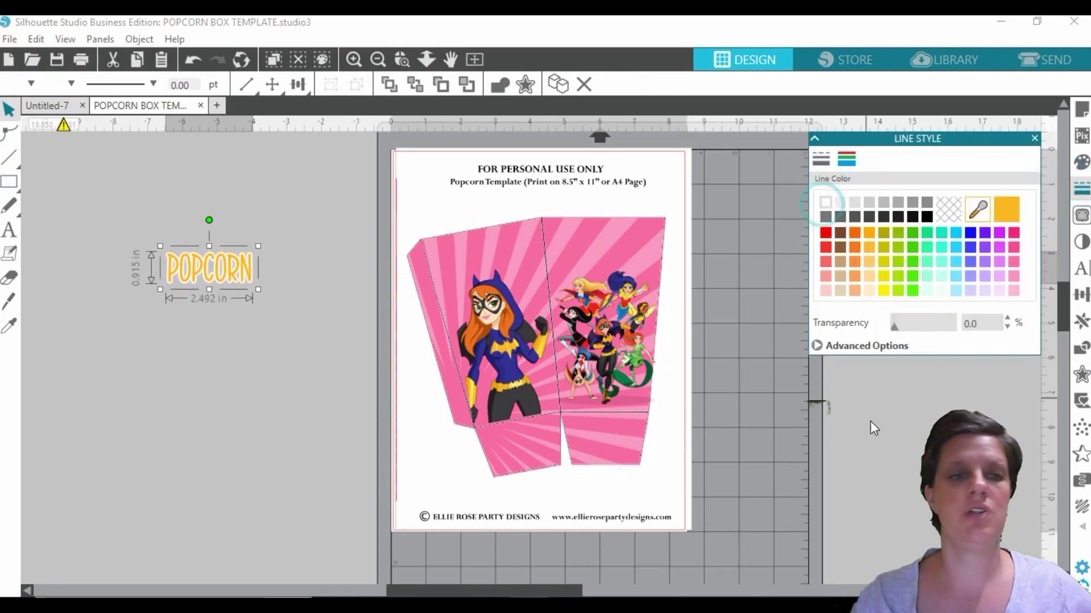
Group the POPCORN text with its white offset shape
left_click_drag(137, 215, 241, 322)
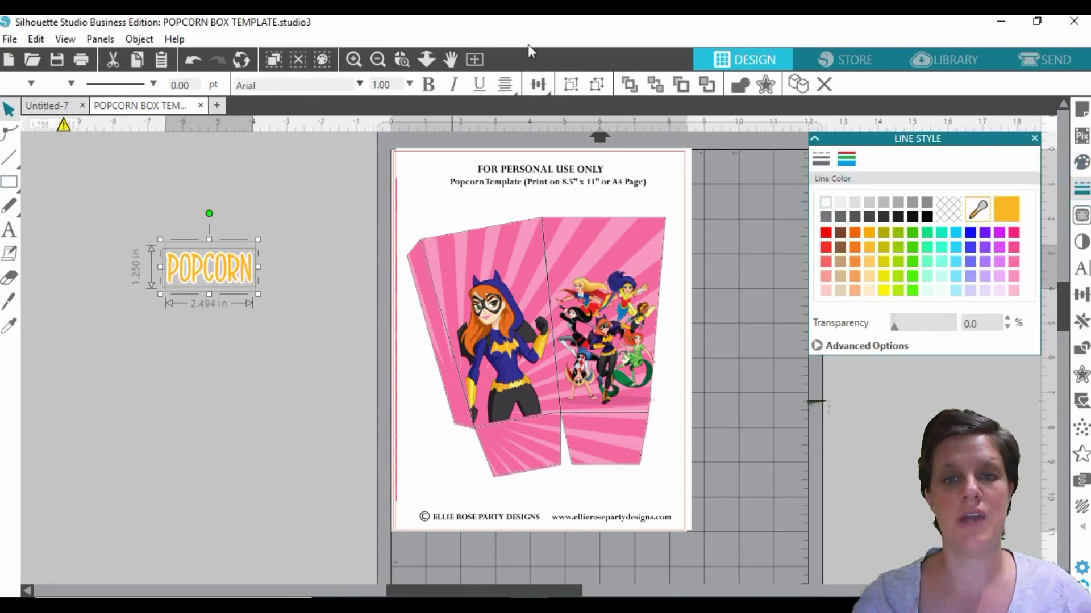
left_click(566, 87)
left_click(197, 378)
left_click(224, 284)
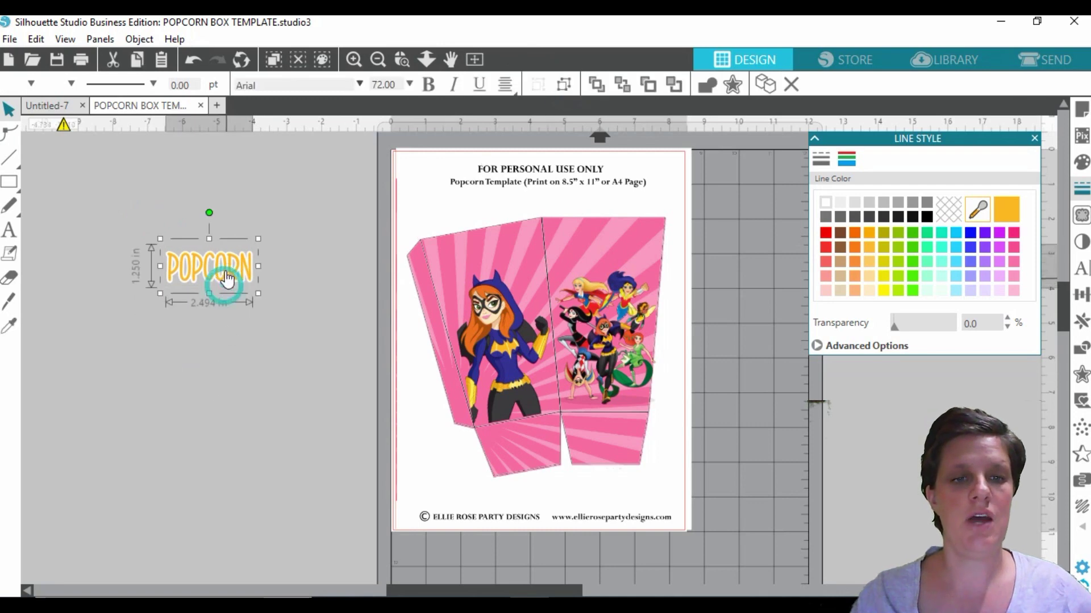
Move the POPCORN group above the superhero girl on the box's left panel and rotate it to follow the panel's slanted upper edge
left_click_drag(223, 284, 151, 324)
left_click_drag(135, 286, 246, 194)
left_click_drag(303, 251, 527, 257)
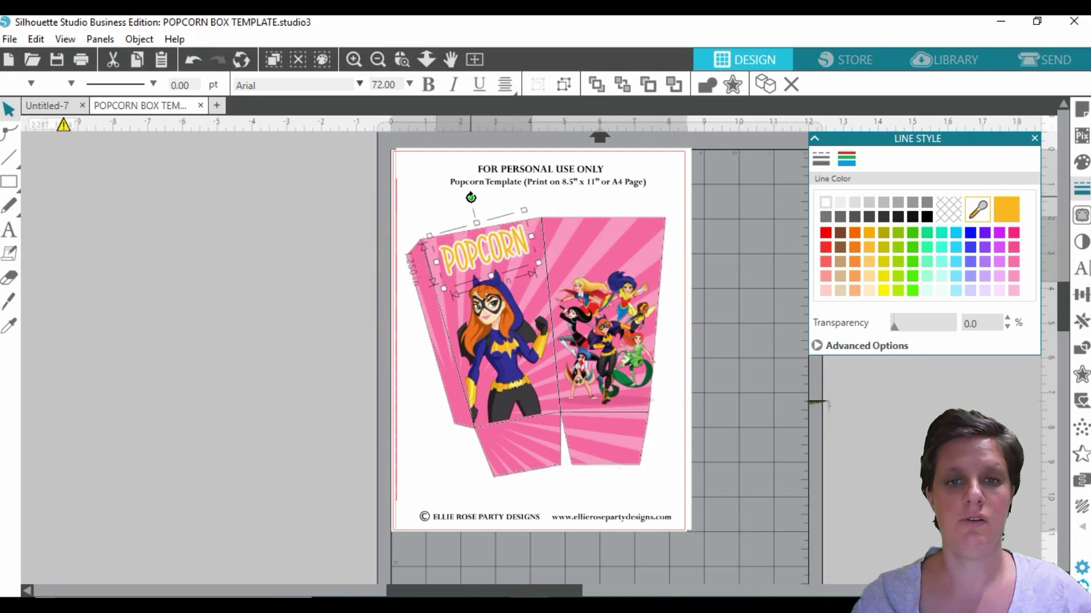
left_click_drag(471, 197, 475, 194)
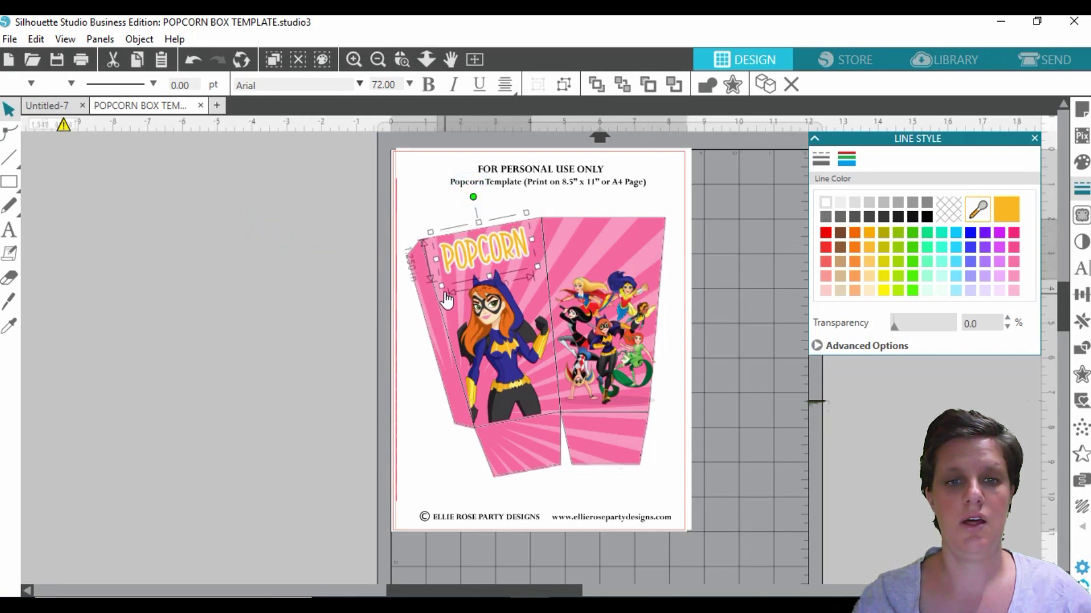
left_click_drag(440, 315, 437, 327)
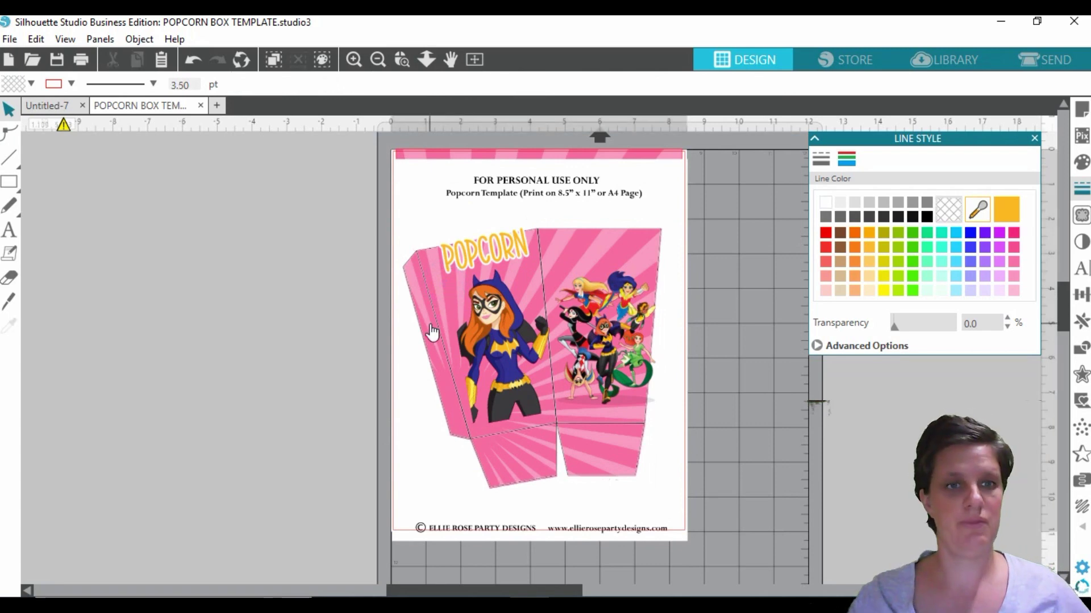
Undo the accidental template move and enlarge the POPCORN group slightly to fill the upper part of the box's left panel
left_click(194, 60)
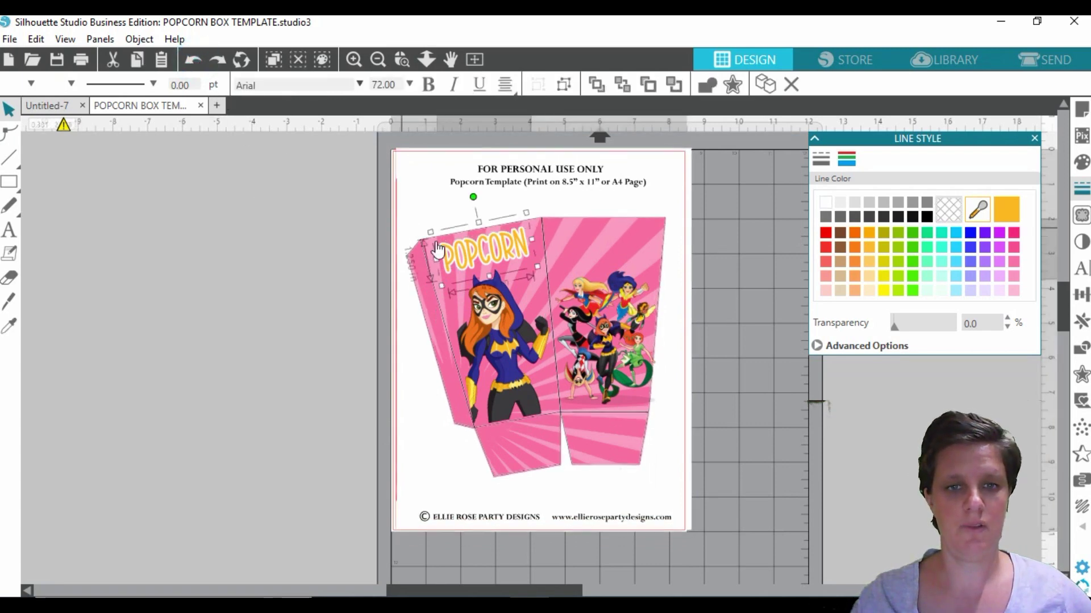
left_click_drag(442, 284, 439, 298)
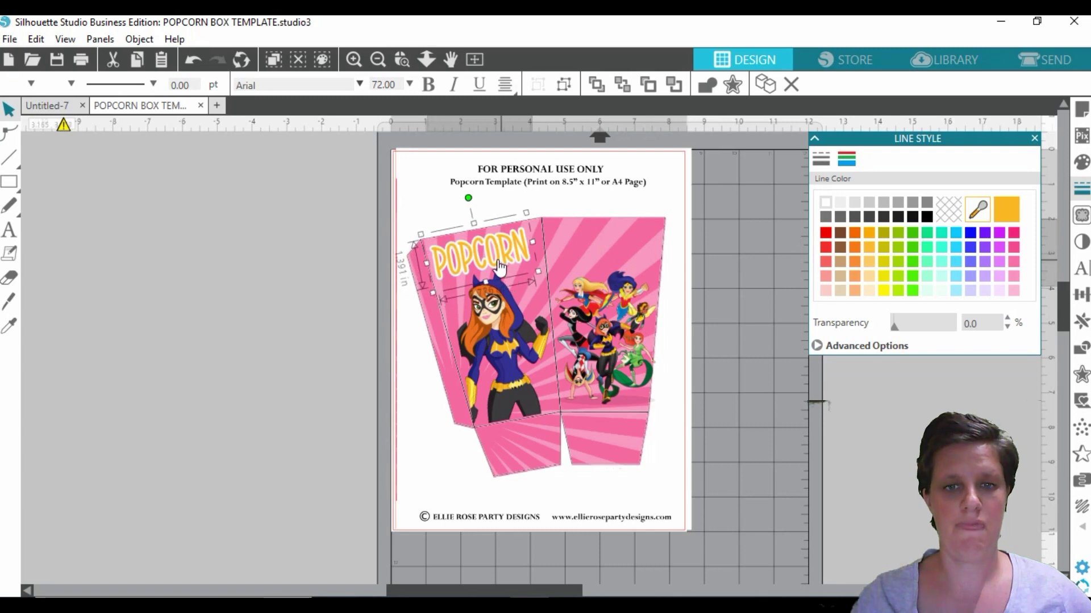
left_click_drag(512, 257, 514, 257)
left_click(878, 450)
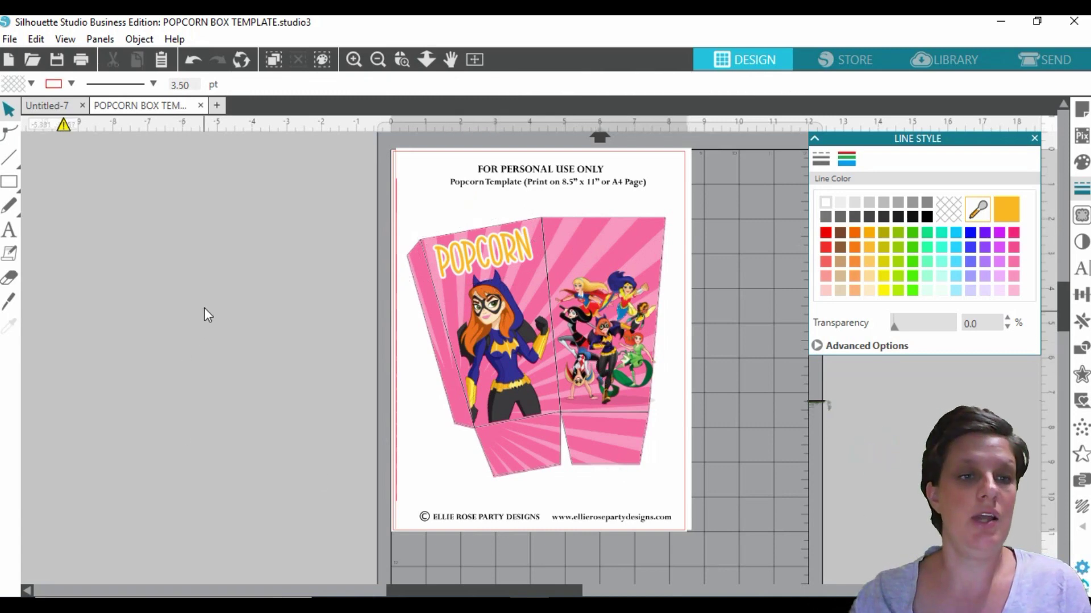
Add the text "6" in the Futura Condensed Extra font on the empty area beside the page
left_click(10, 229)
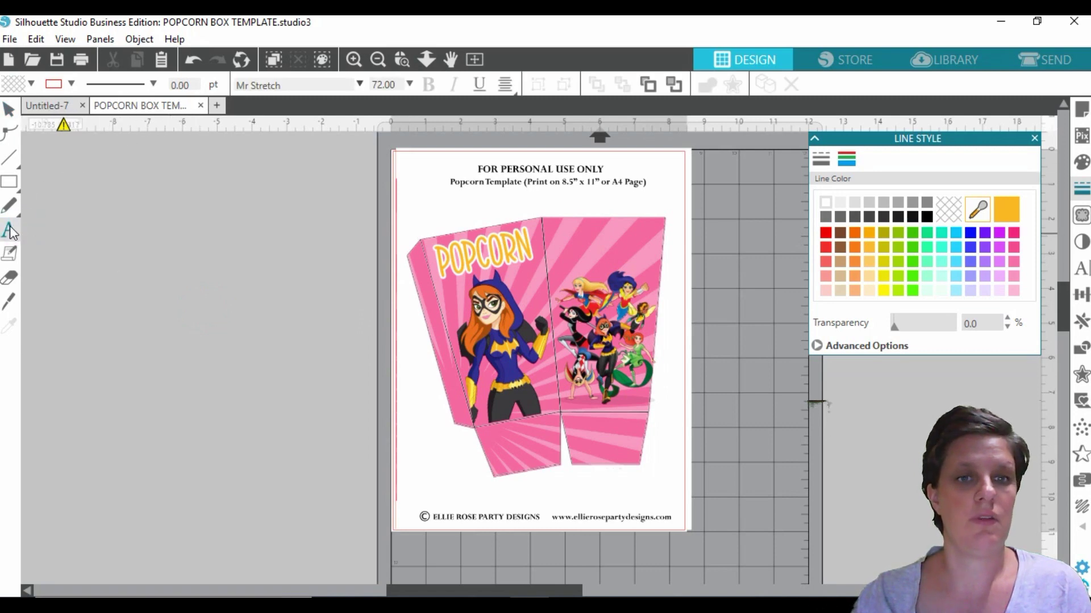
left_click(360, 85)
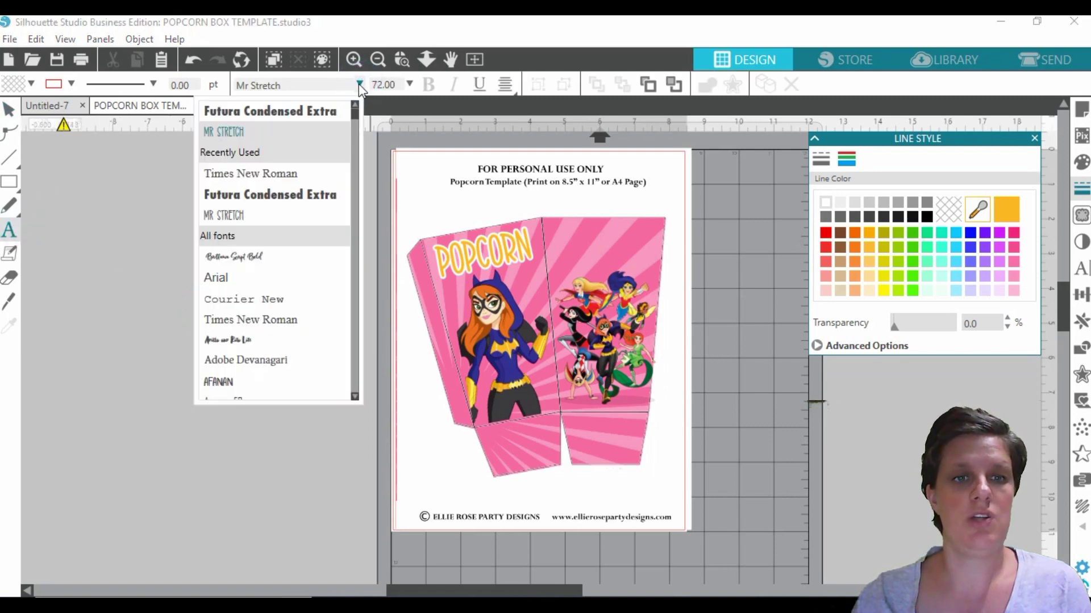
left_click(267, 108)
left_click(142, 274)
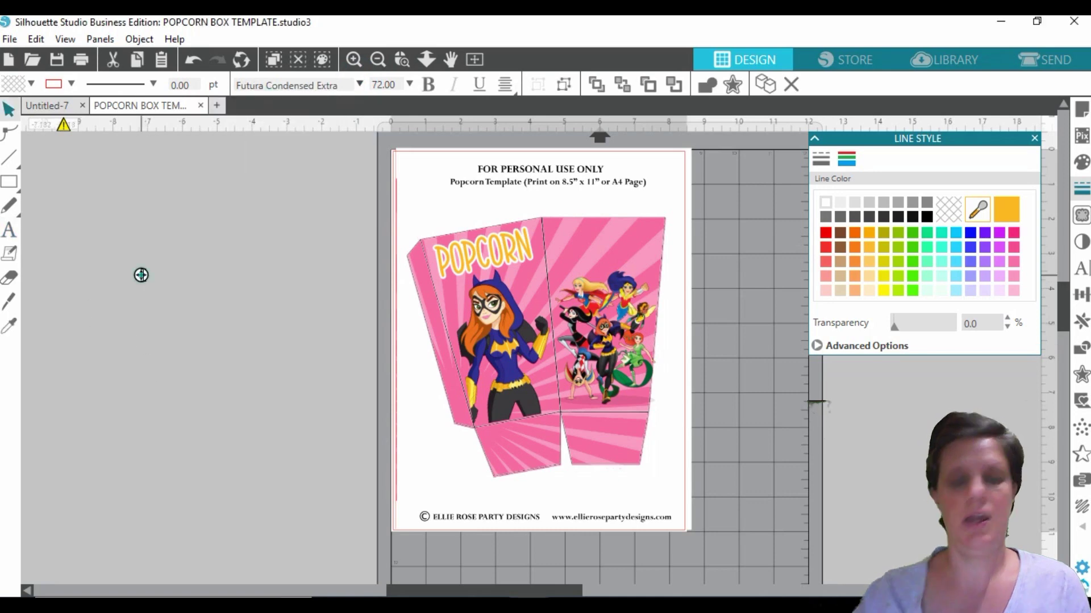
type("6")
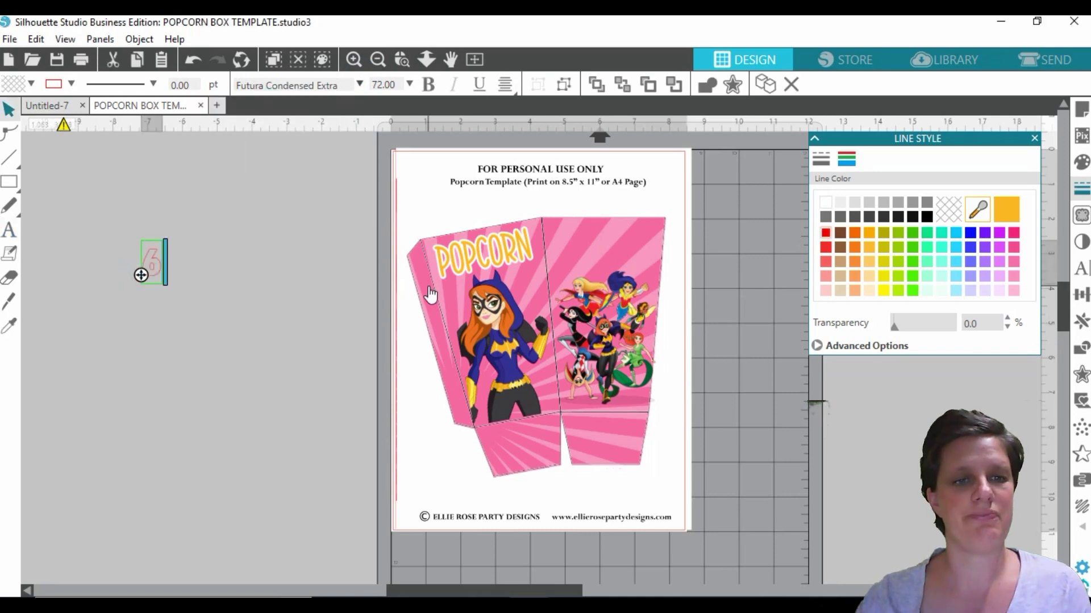
left_click(259, 338)
Enlarge the 6 to about 222.56 pt
left_click(152, 267)
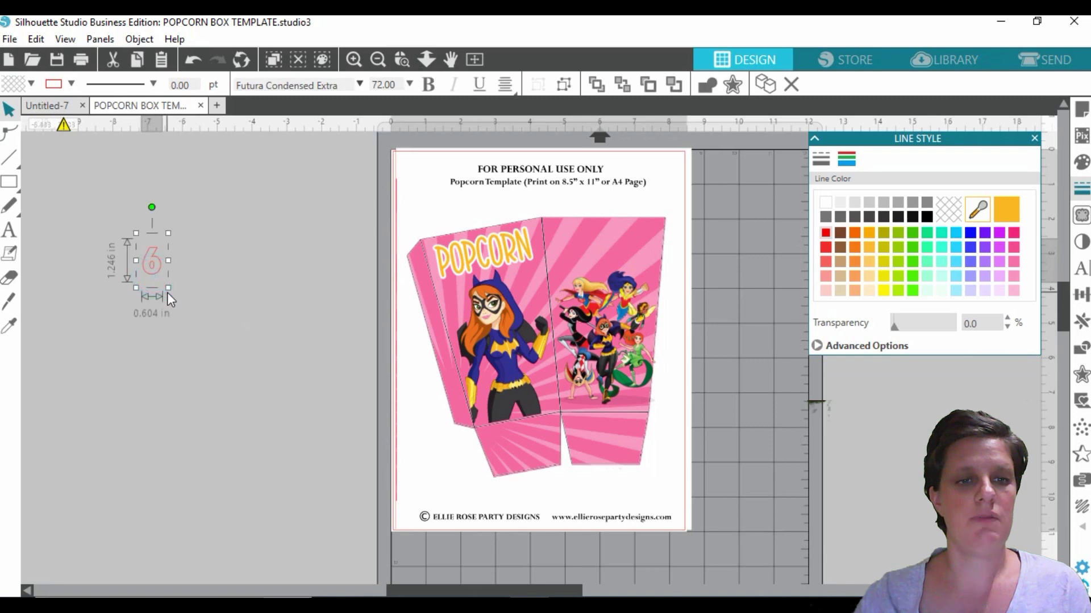
left_click_drag(167, 285, 230, 374)
left_click(243, 439)
Color the 6's line and fill with the sampled yellow-orange
left_click(170, 345)
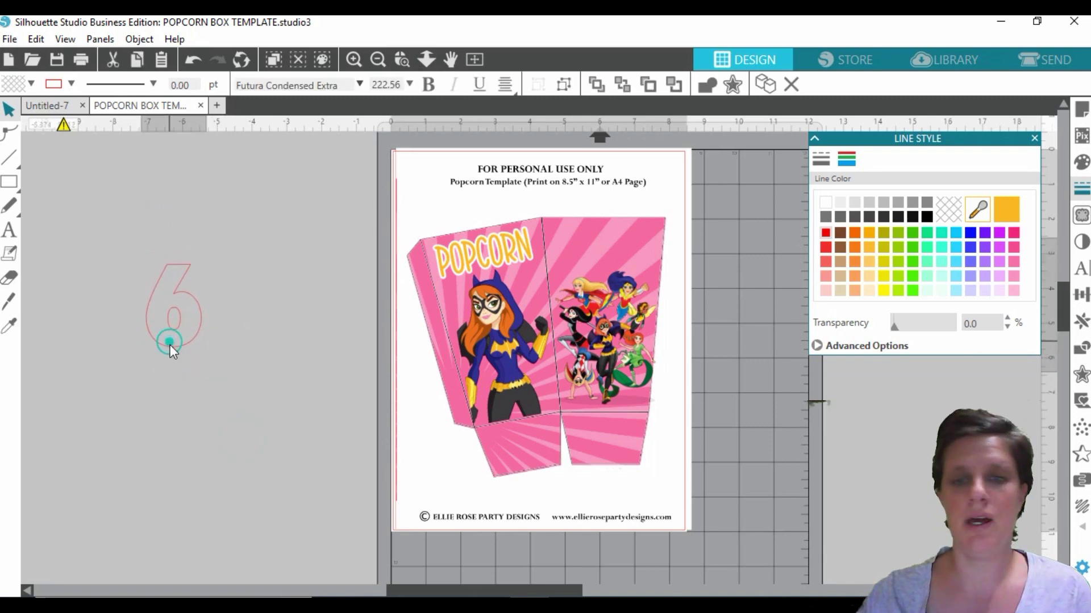
left_click(1008, 210)
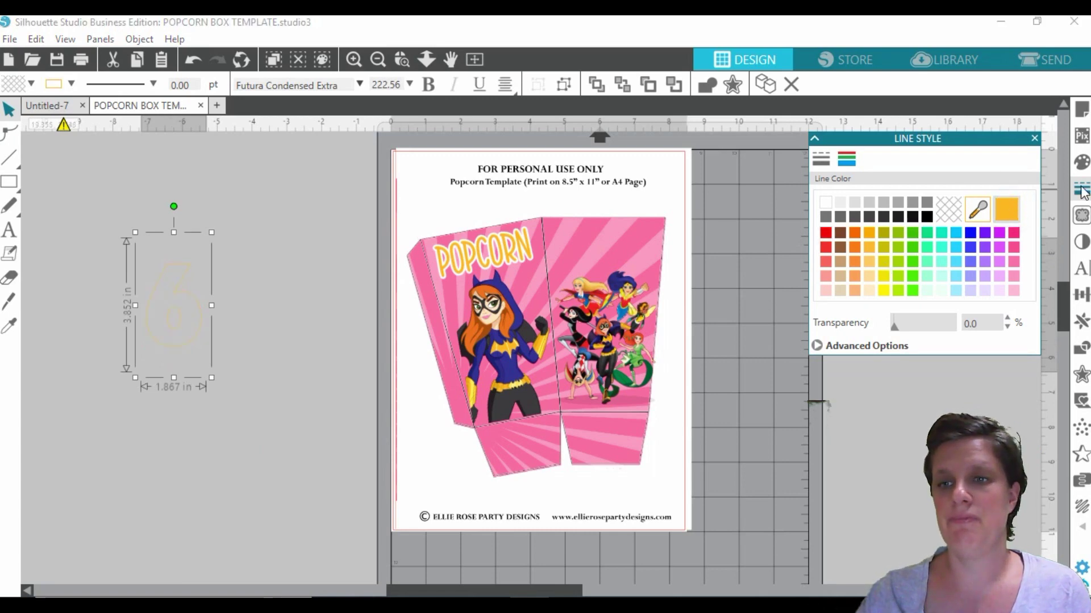
left_click(1082, 162)
left_click(1004, 208)
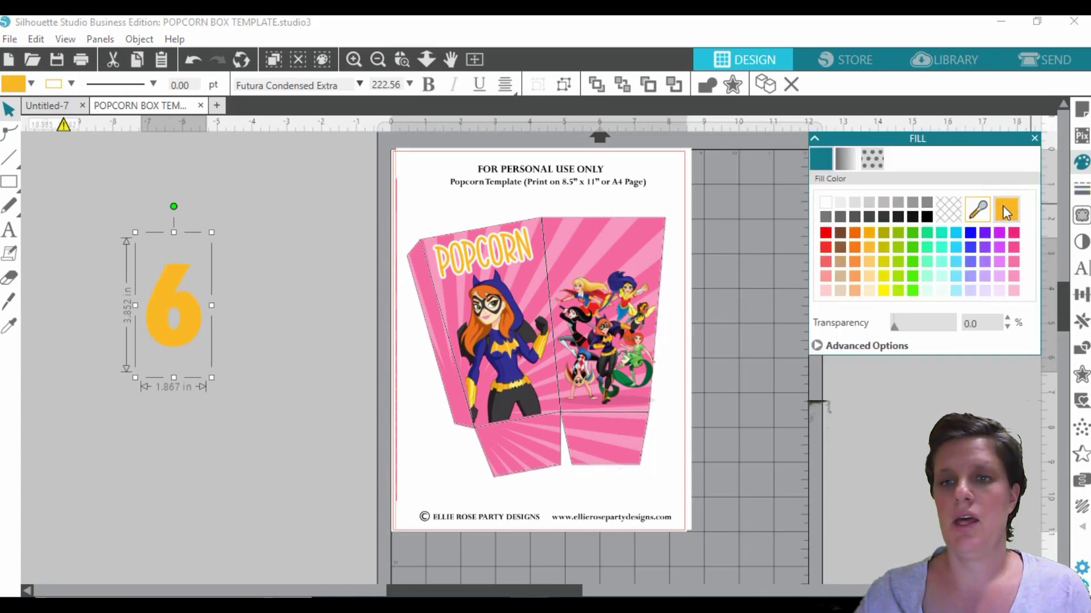
Create a rounded-corner offset of 0.050 in around the 6
left_click(733, 85)
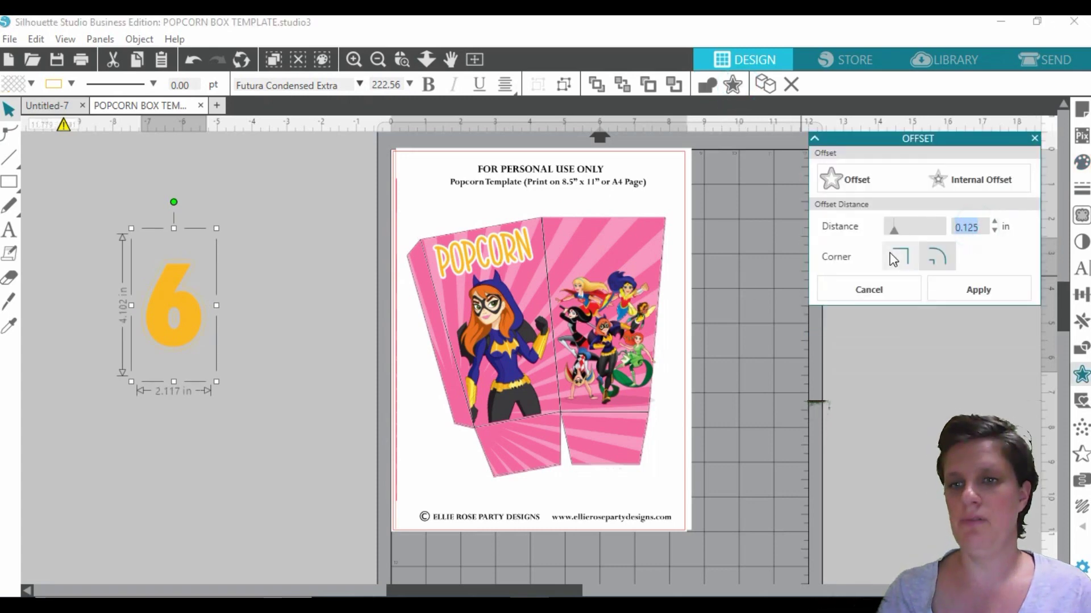
type("0.050")
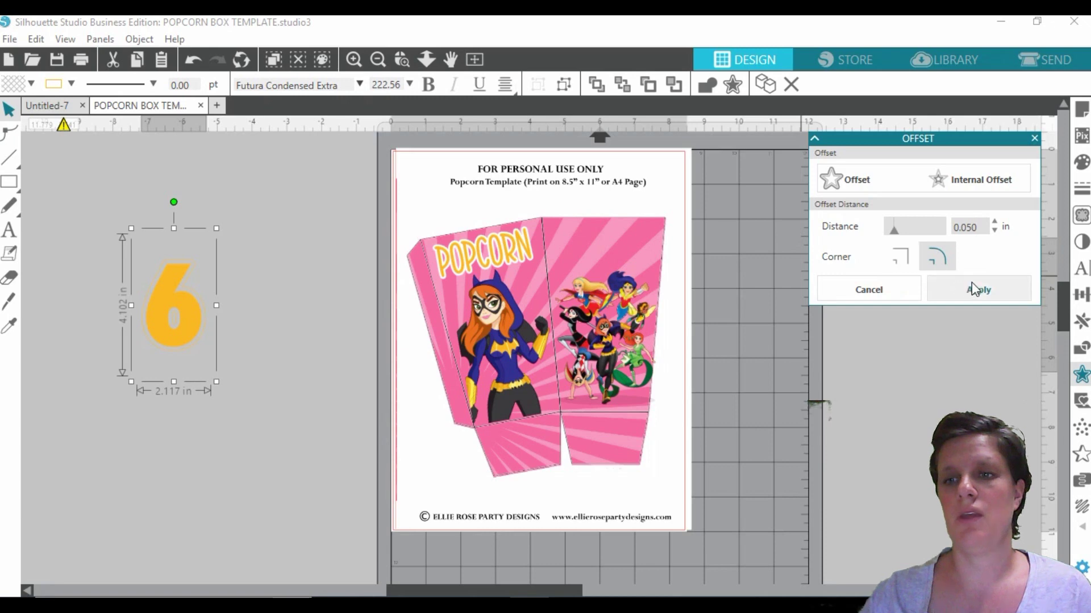
left_click(973, 283)
Give the offset shape around the 6 a white fill and a white line
left_click(1083, 164)
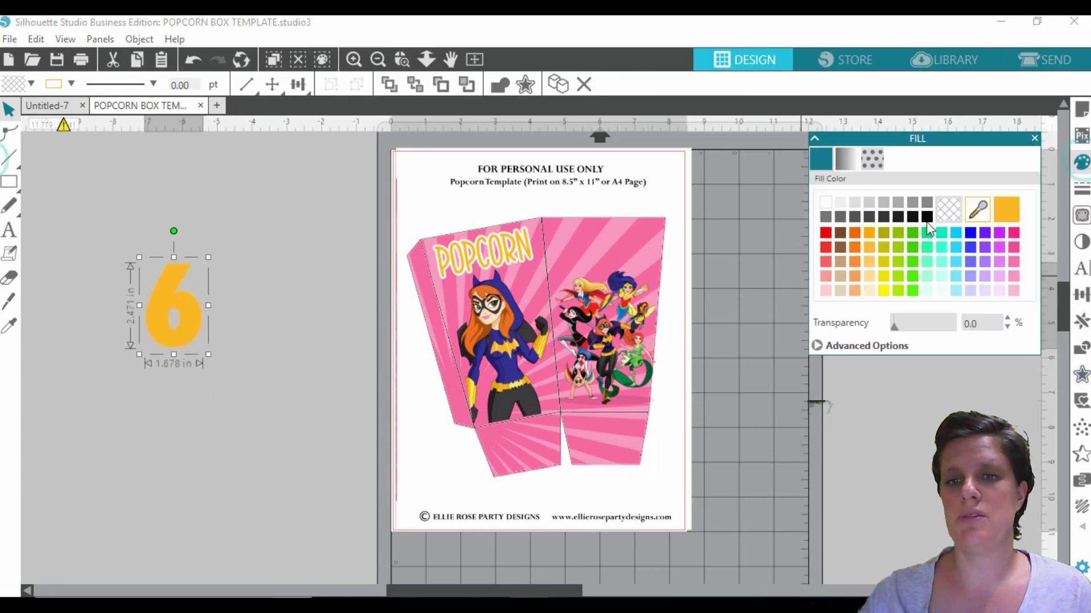
left_click(1082, 188)
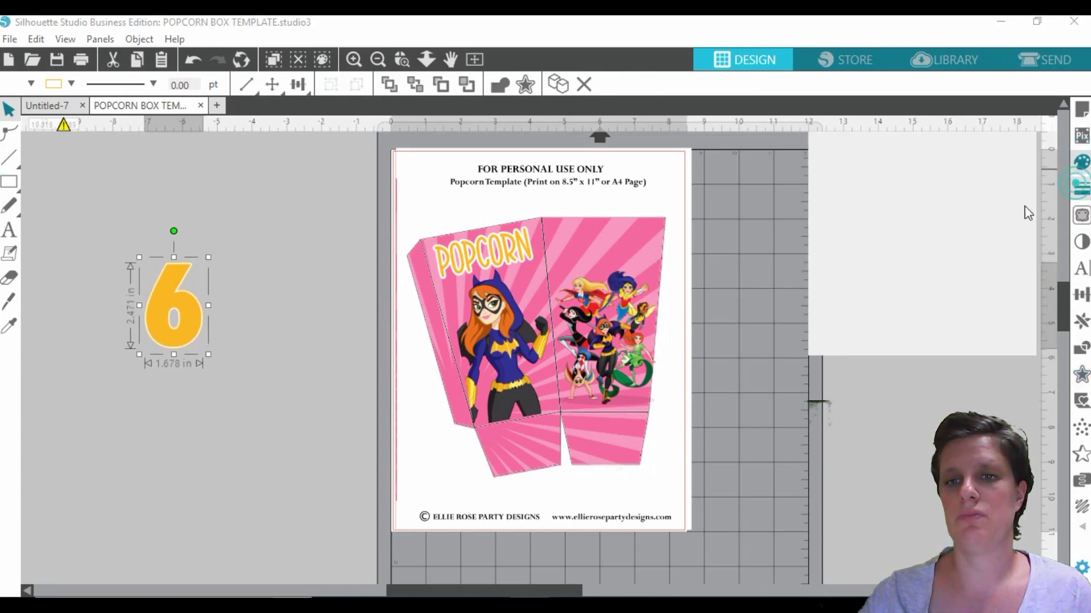
left_click(847, 160)
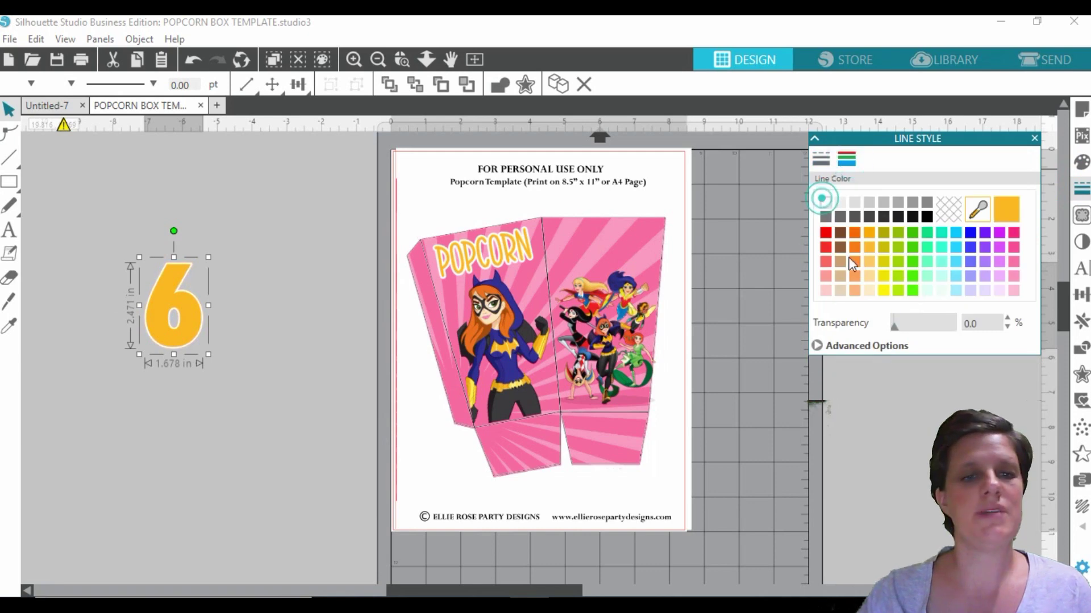
left_click(879, 416)
Group the 6 with its white offset and move it onto the lower part of the box's right panel
left_click_drag(114, 231, 219, 352)
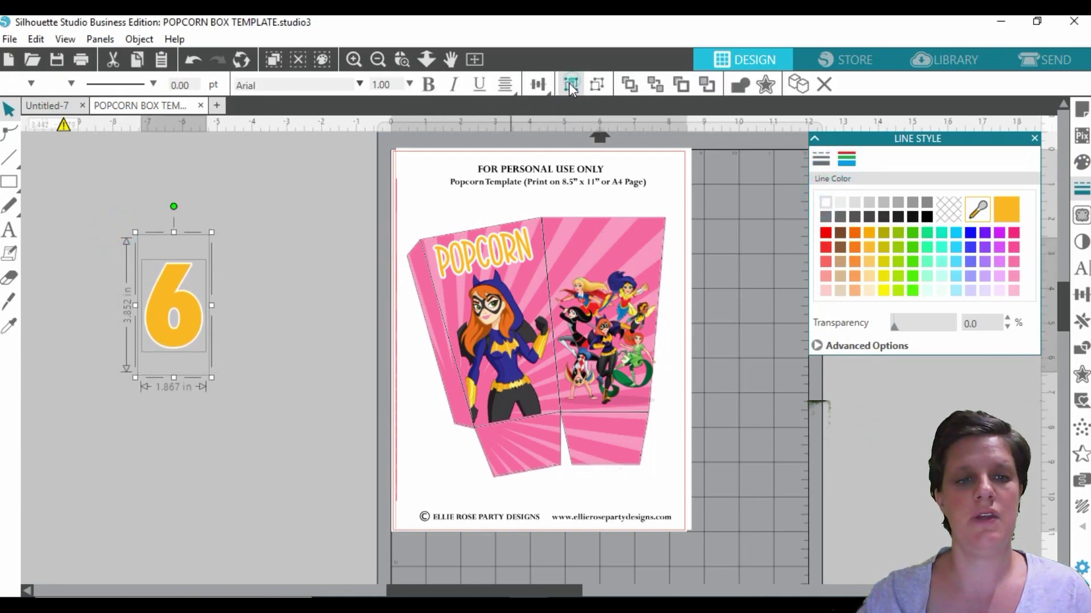
left_click(234, 371)
left_click_drag(176, 341, 594, 402)
left_click(627, 329)
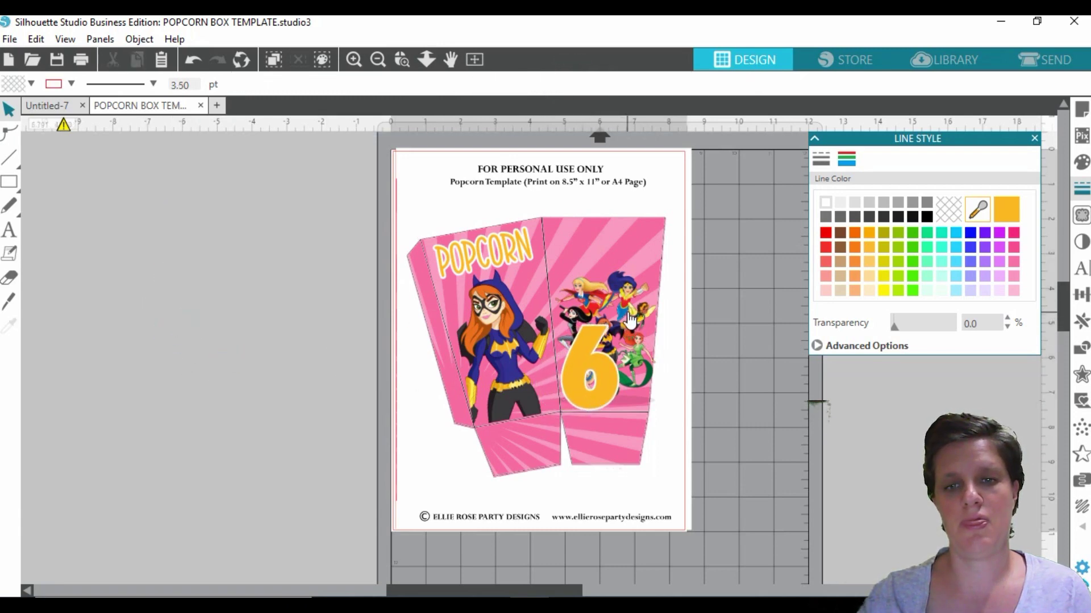
Move the superhero team clipart up the right panel and bring it in front of the 6
left_click_drag(629, 321, 632, 267)
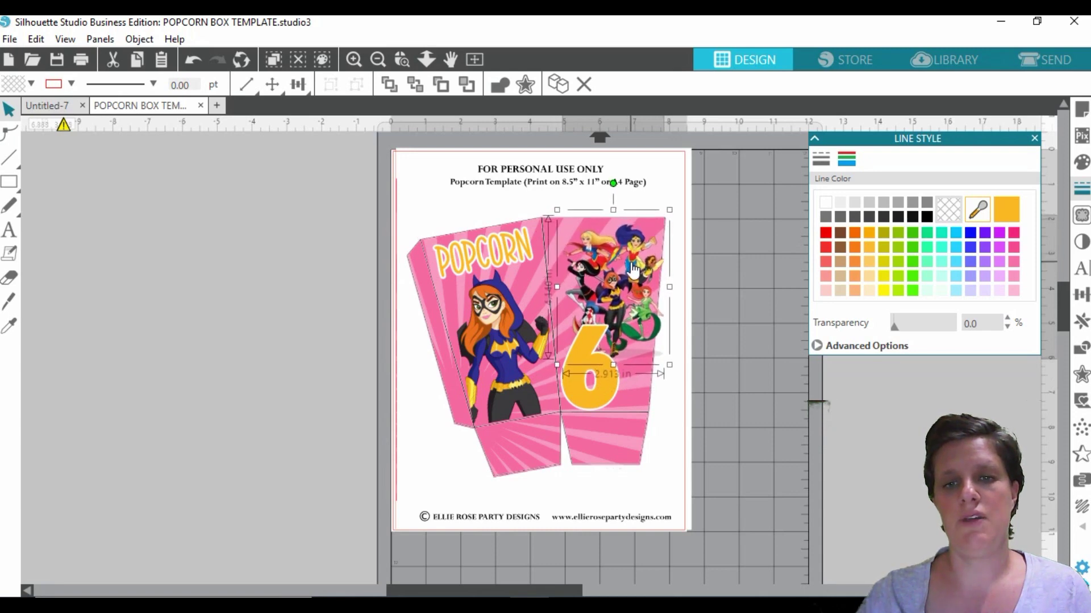
right_click(632, 268)
left_click(707, 514)
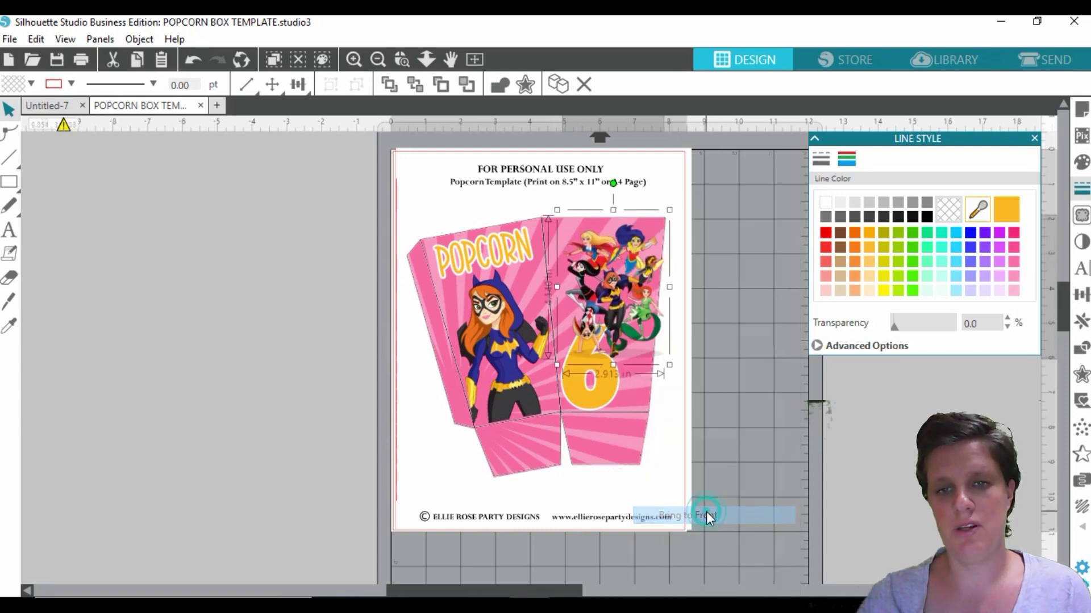
mouse_move(618, 309)
left_mouse_down()
mouse_move(610, 362)
mouse_move(608, 316)
left_mouse_up()
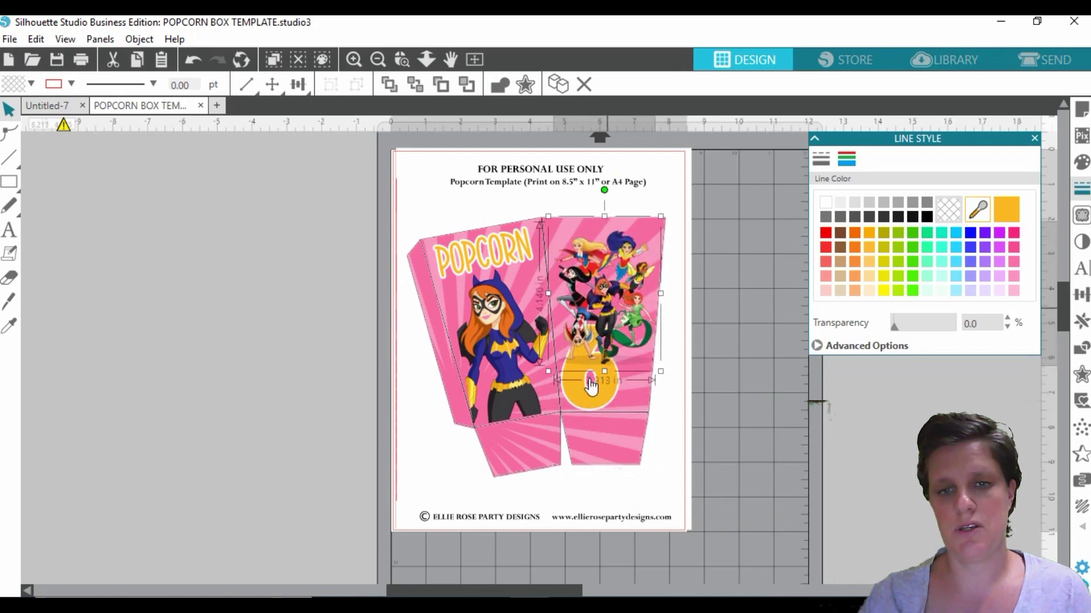
Move the 6 to the right panel's upper right corner and the superhero team clipart down below it
left_click(584, 406)
left_click_drag(584, 406, 621, 308)
left_click_drag(598, 361, 602, 410)
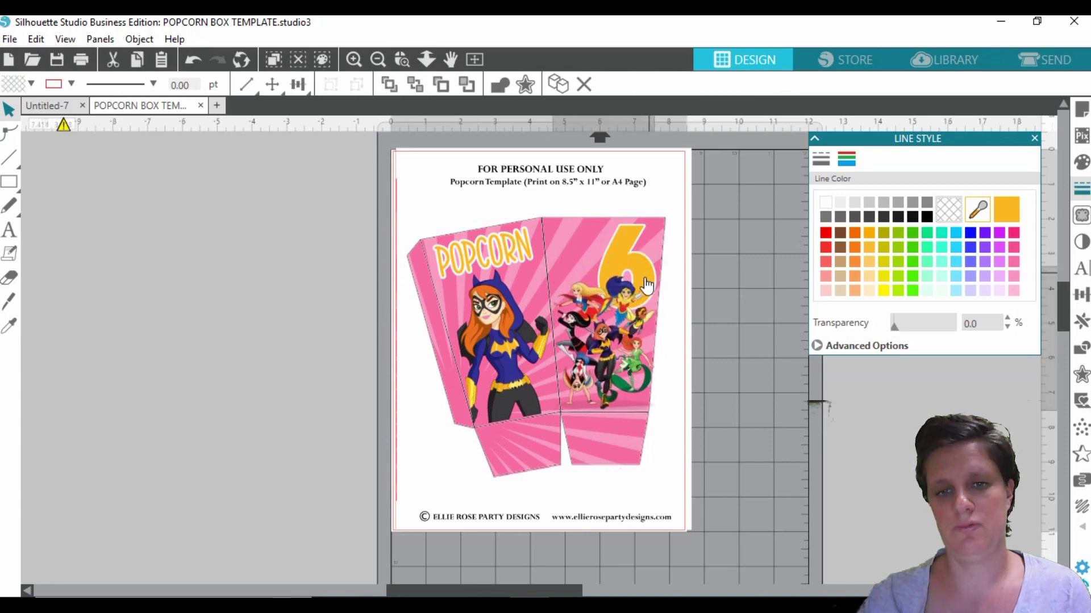
left_click(619, 251)
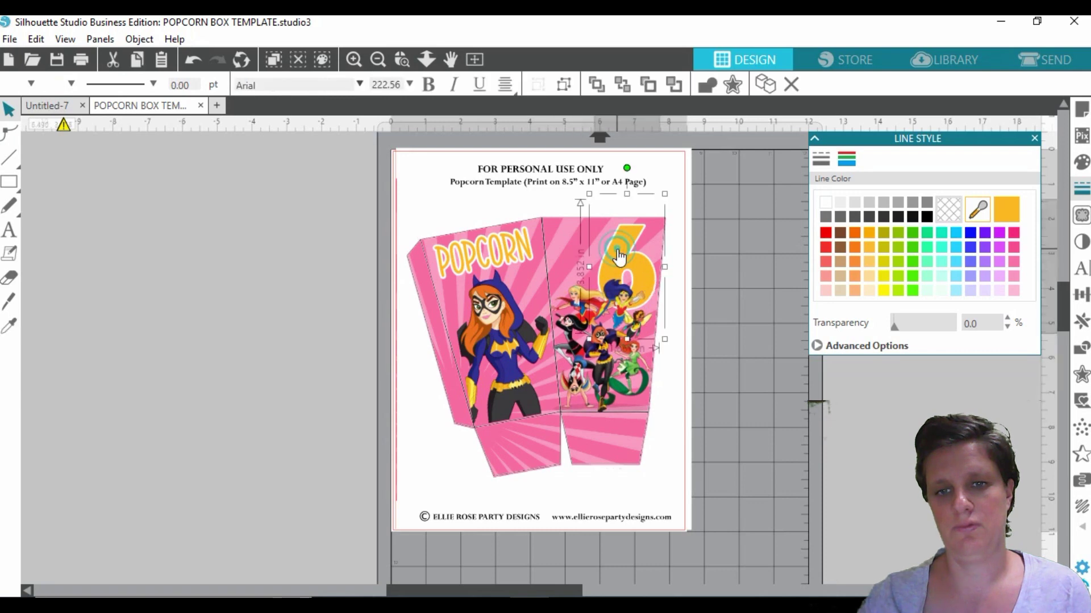
left_click_drag(618, 254, 630, 253)
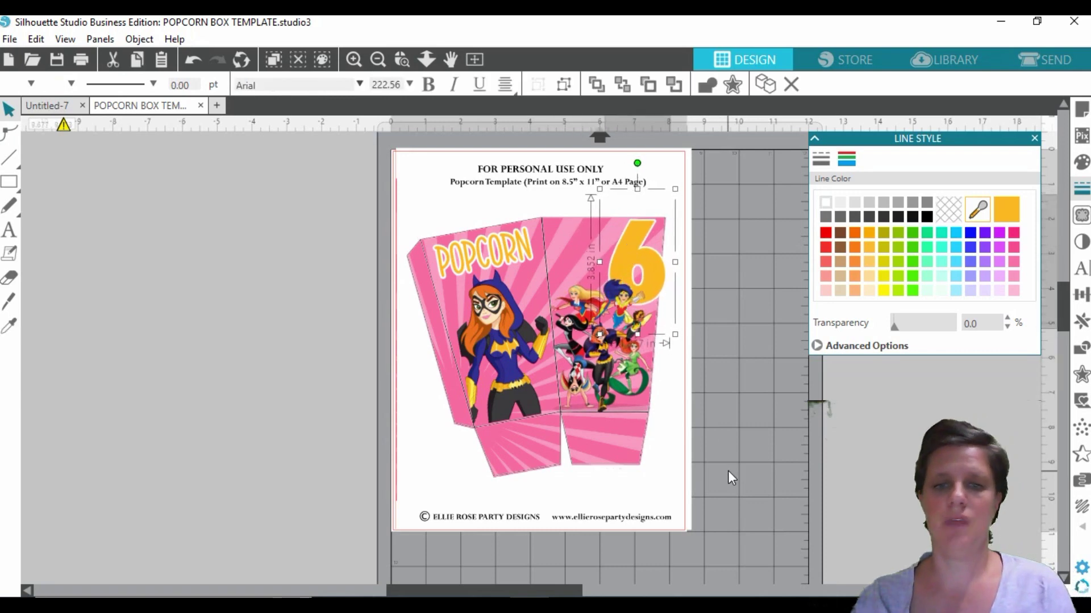
Bring the popcorn box template to the front so it trims the artwork overlapping its edges
left_click(854, 482)
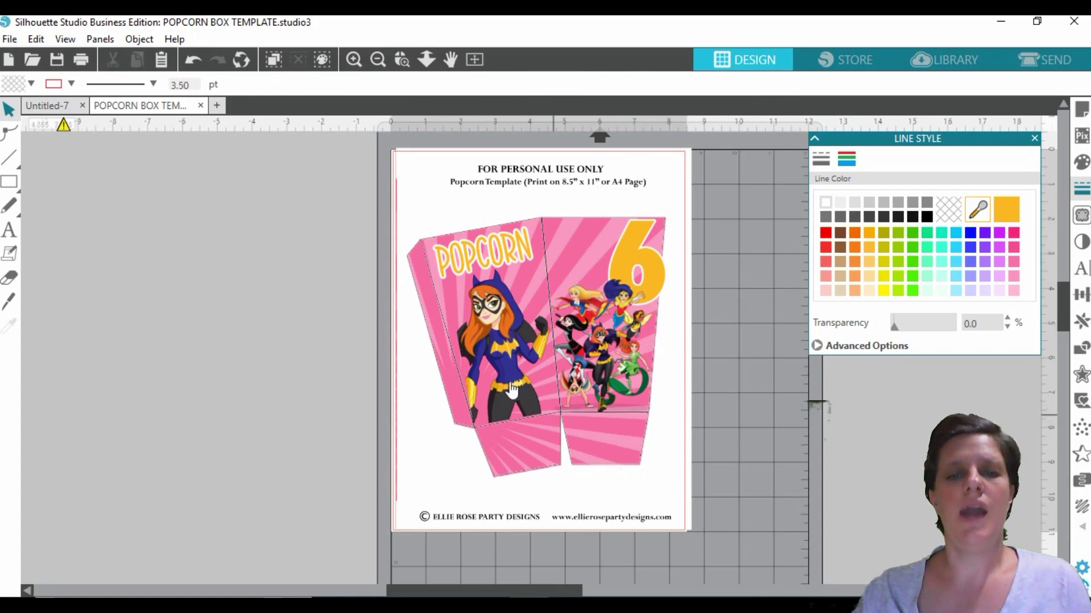
left_click(412, 179)
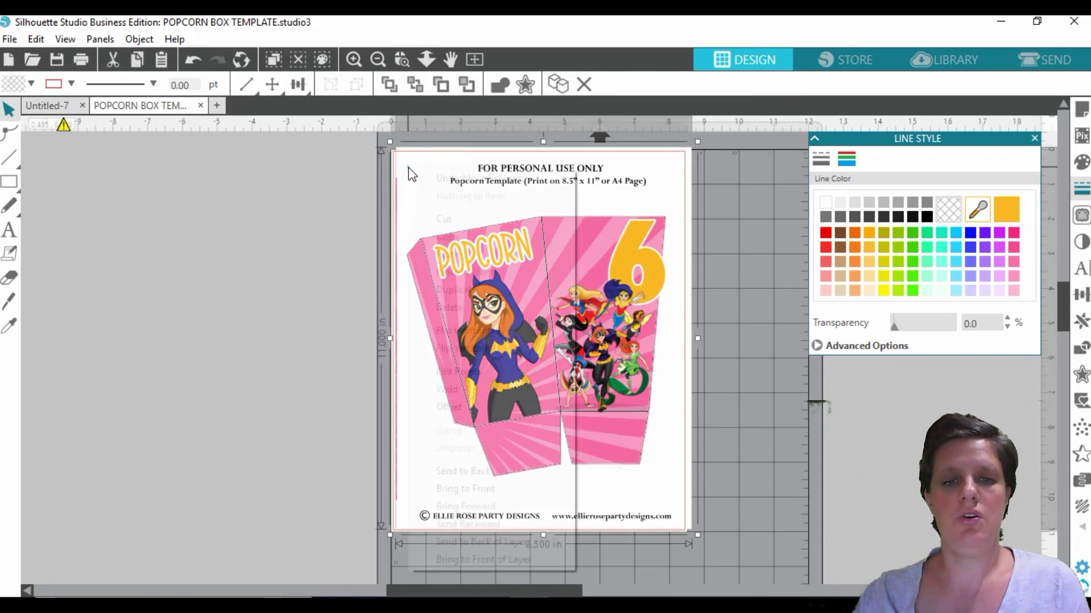
right_click(409, 170)
left_click(487, 487)
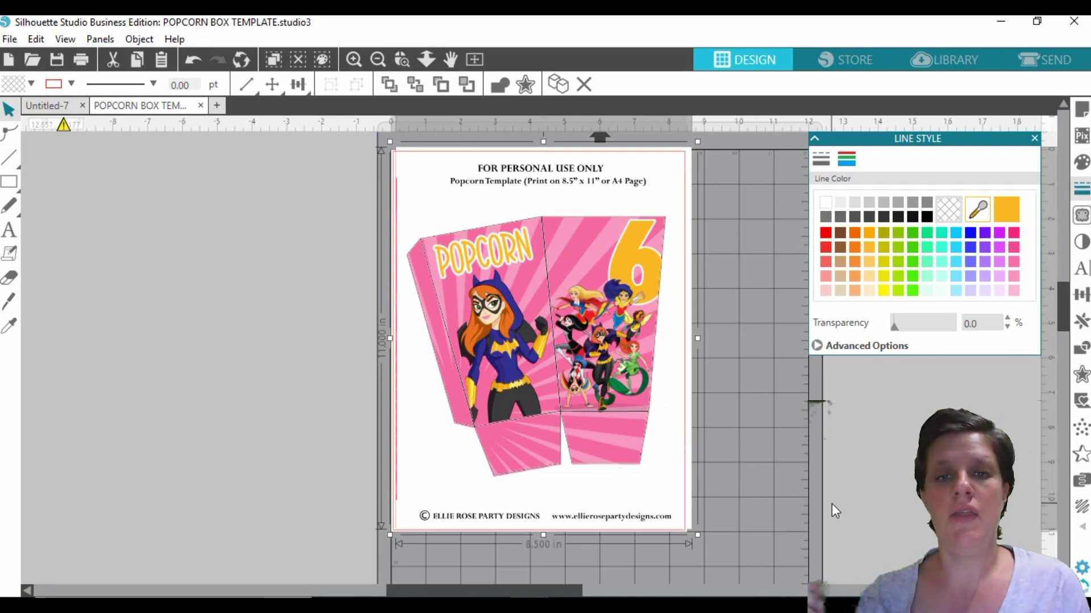
Select the template with all its artwork and group everything into one object
left_click(236, 235)
left_click(376, 171)
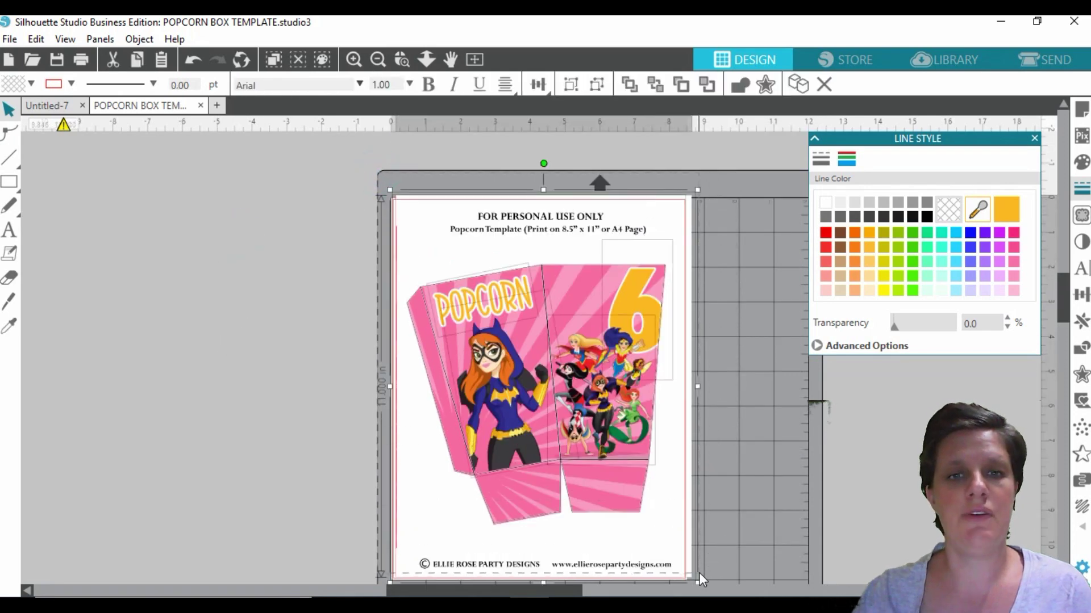
left_click(570, 86)
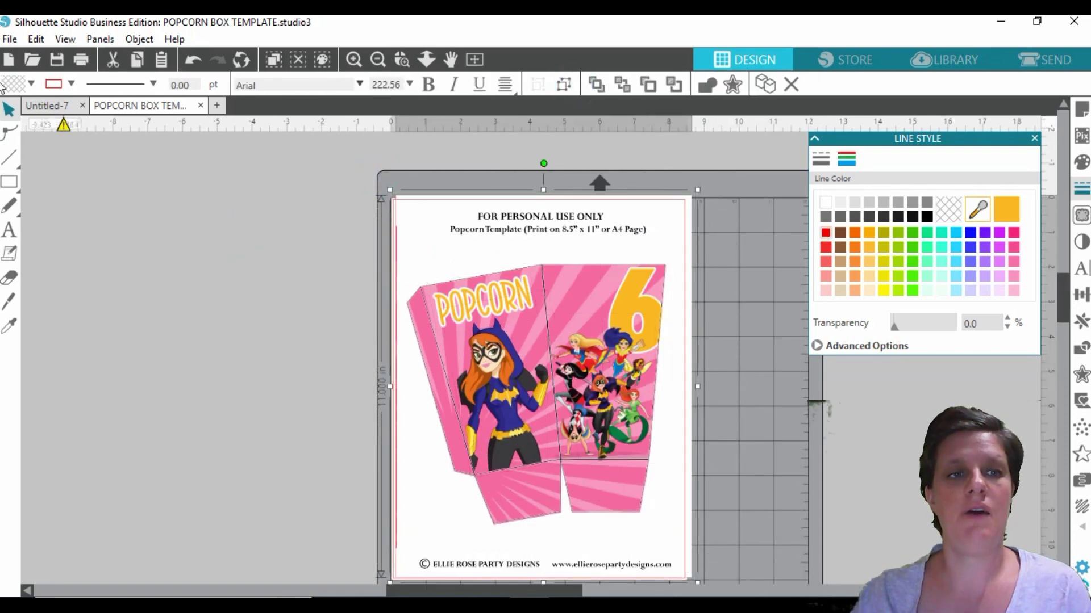
left_click(10, 38)
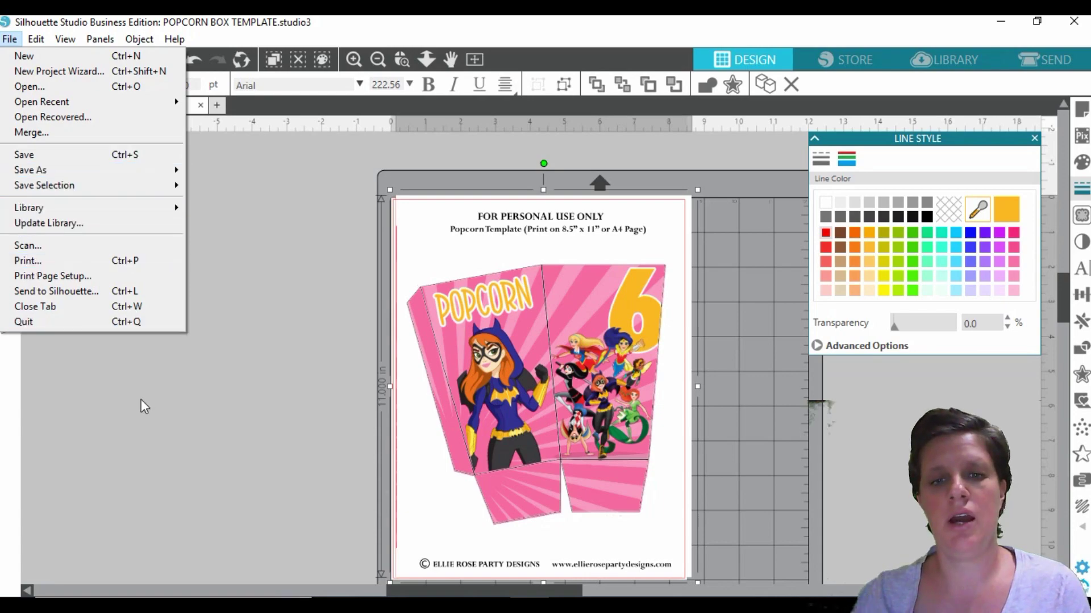
left_click(175, 424)
Shift the grouped popcorn box design slightly left and down to line it up with the page
mouse_move(575, 226)
left_mouse_down()
mouse_move(572, 214)
mouse_move(571, 250)
mouse_move(569, 232)
left_mouse_up()
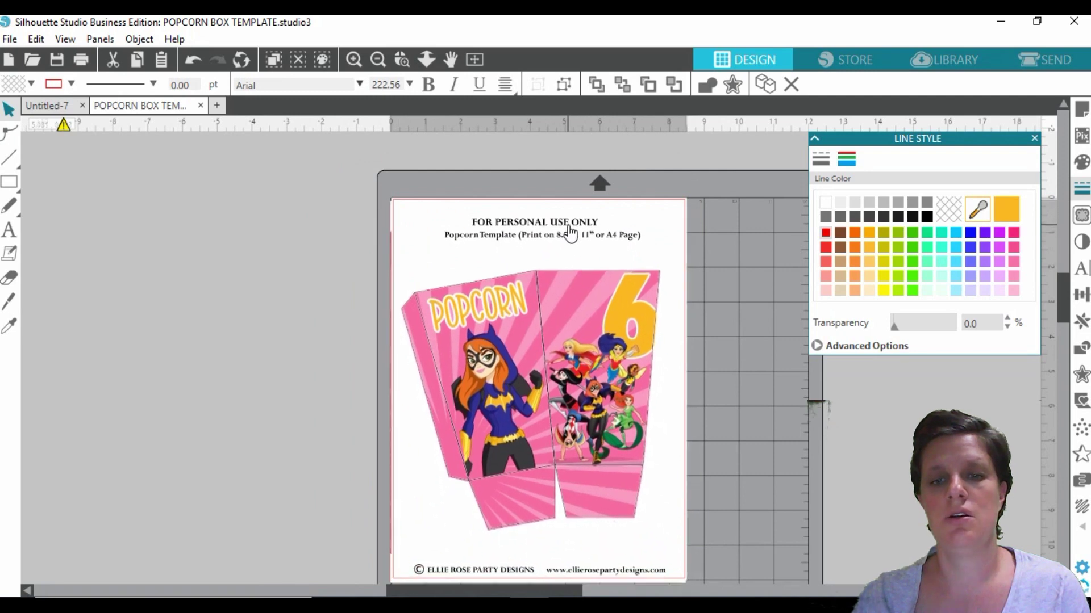
left_click(786, 431)
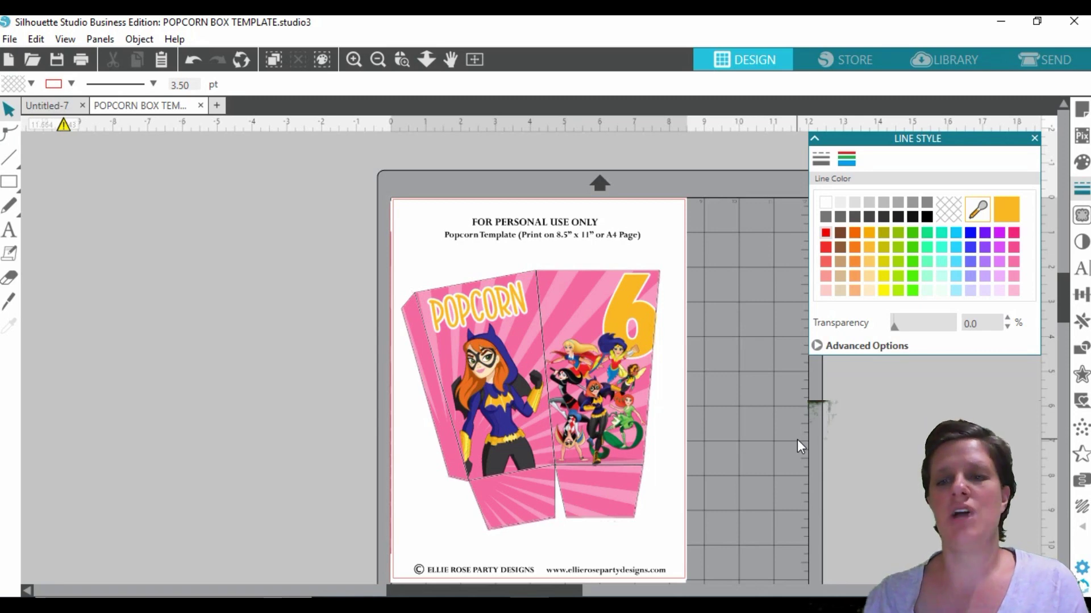
scroll(785, 517, "down", 1)
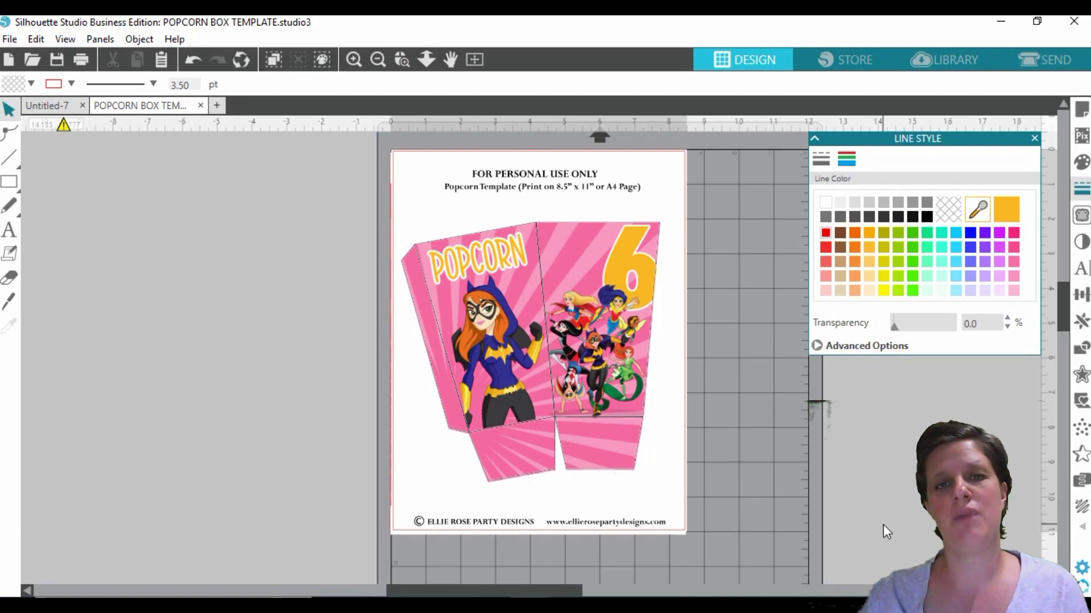
scroll(884, 531, "up", 1)
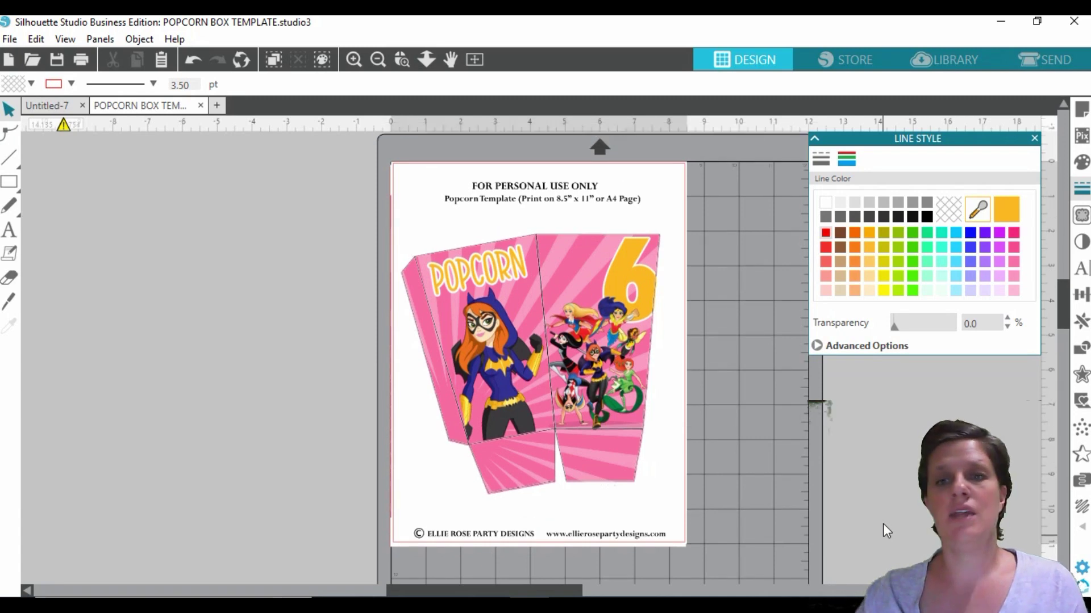